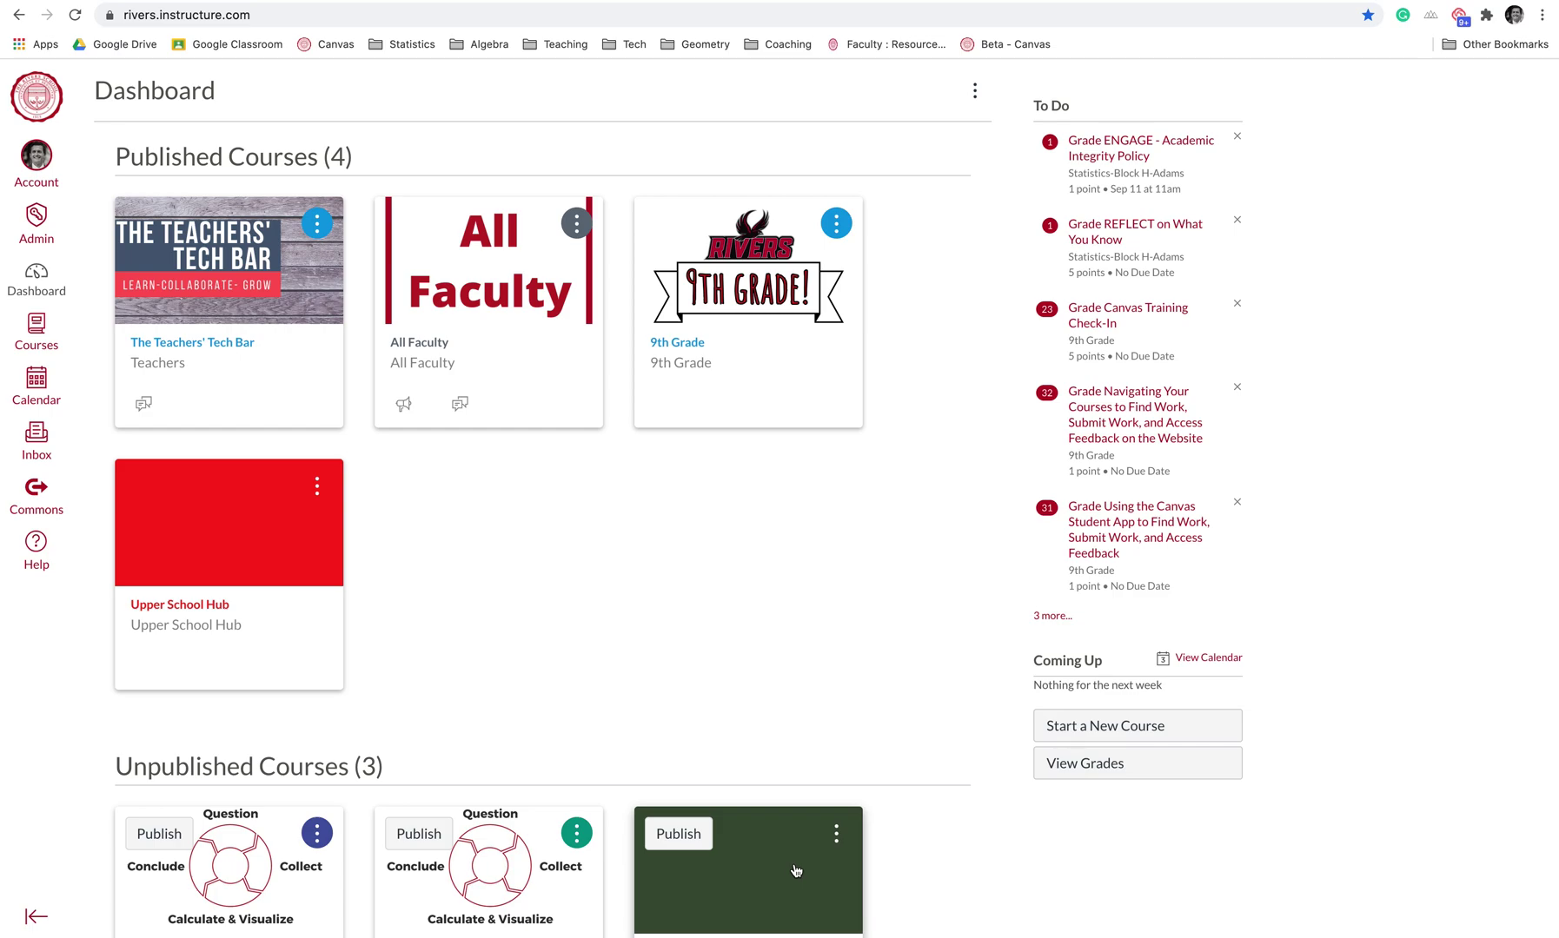
- Open the 9th Grade course, view the Information From Your Grade Dean module, and return to the course home page
{"action": "left_click", "coordinate": [679, 367]}
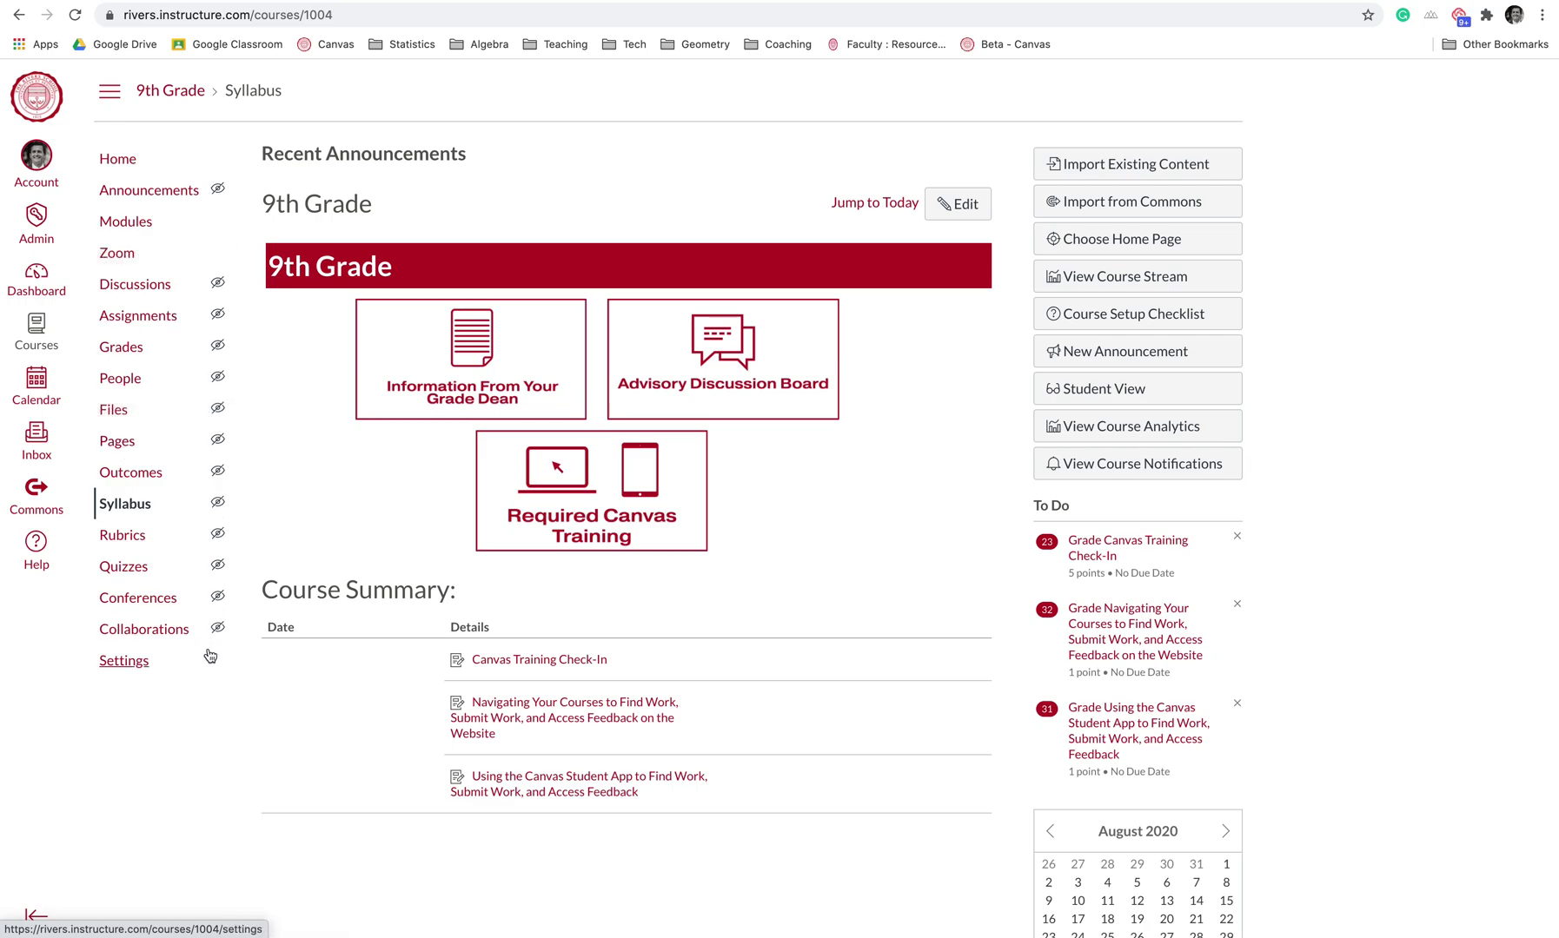
{"action": "mouse_move", "coordinate": [220, 196]}
{"action": "left_click", "coordinate": [491, 374]}
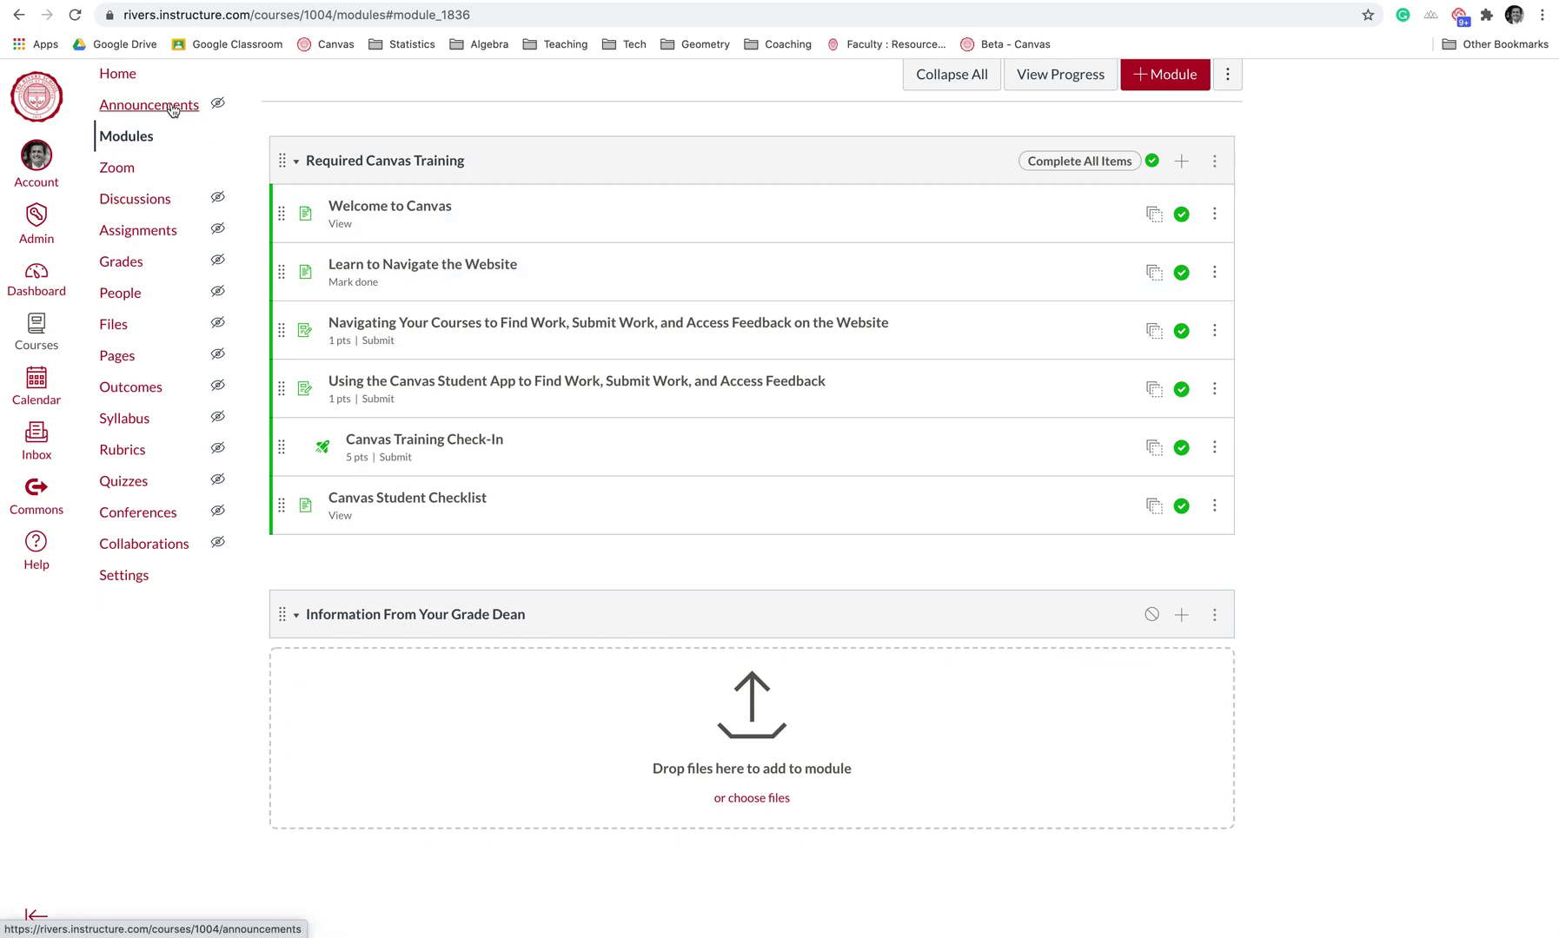
{"action": "left_click", "coordinate": [117, 73]}
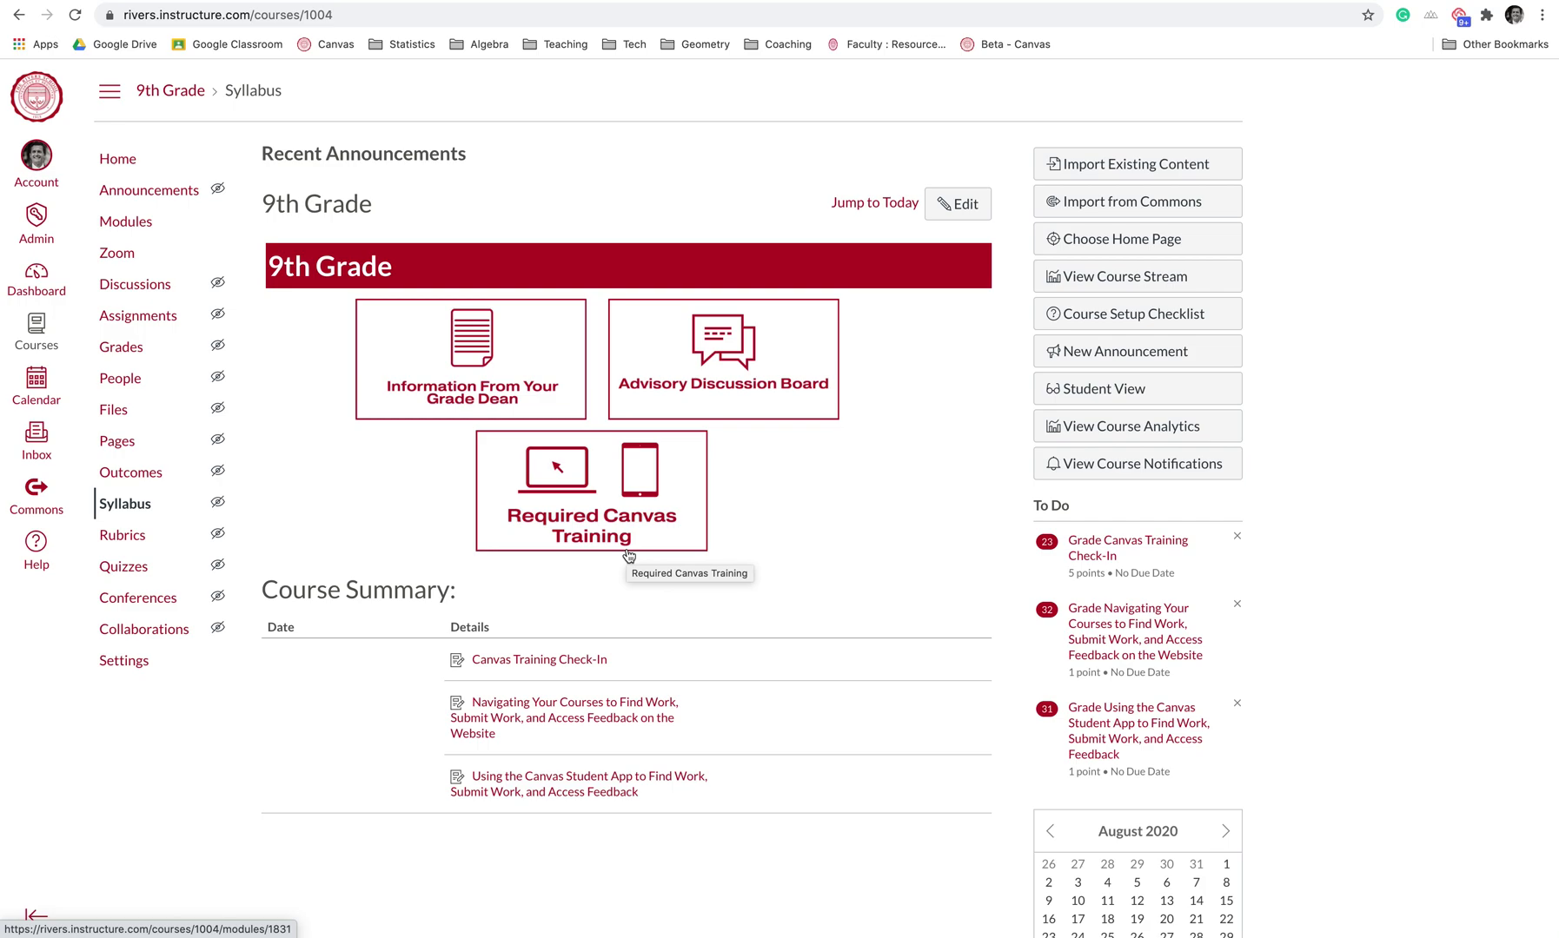
- Open the Required Canvas Training module and read through its Canvas Student Checklist page, returning to the module list
{"action": "left_click", "coordinate": [553, 502]}
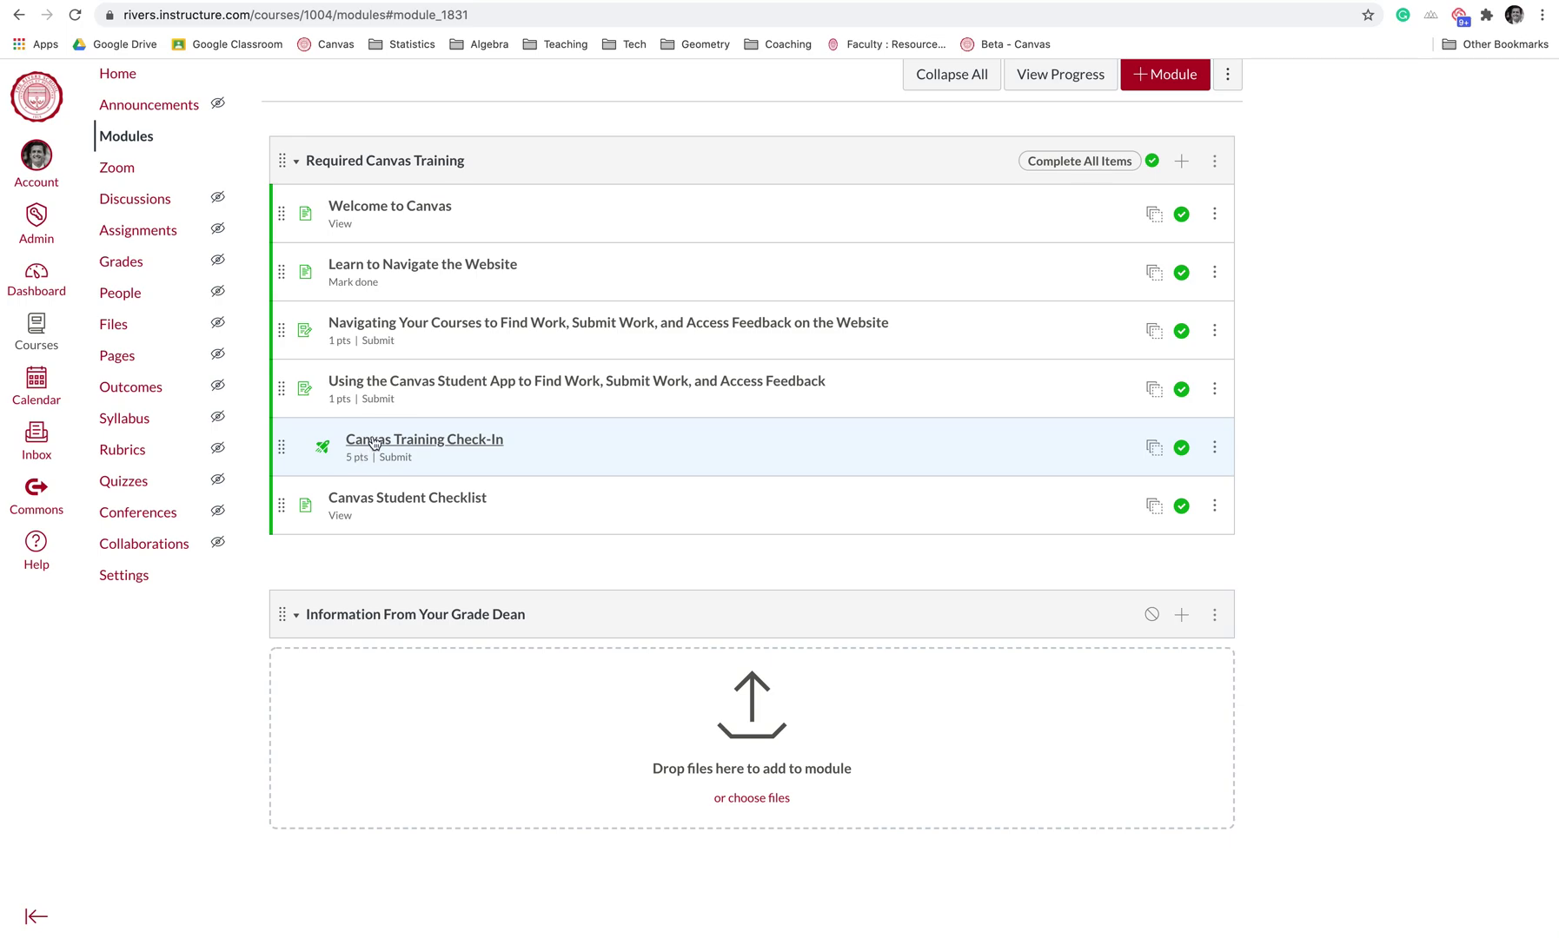
{"action": "left_click", "coordinate": [361, 509]}
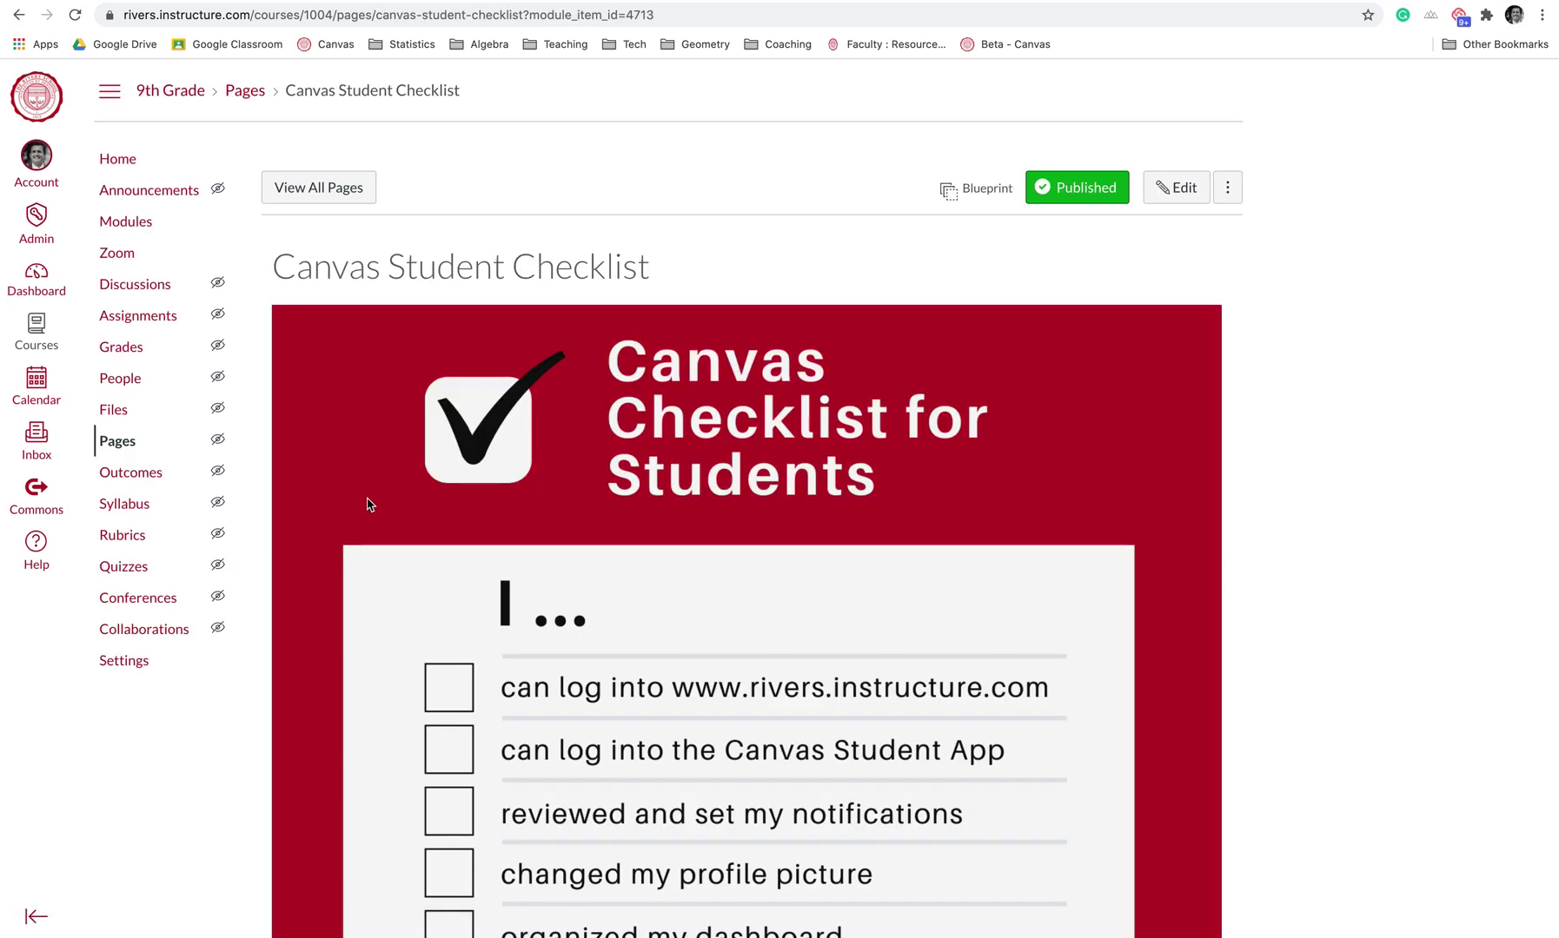
{"action": "scroll", "coordinate": [367, 504], "scroll_direction": "down", "scroll_amount": 7}
{"action": "scroll", "coordinate": [367, 504], "scroll_direction": "up", "scroll_amount": 7}
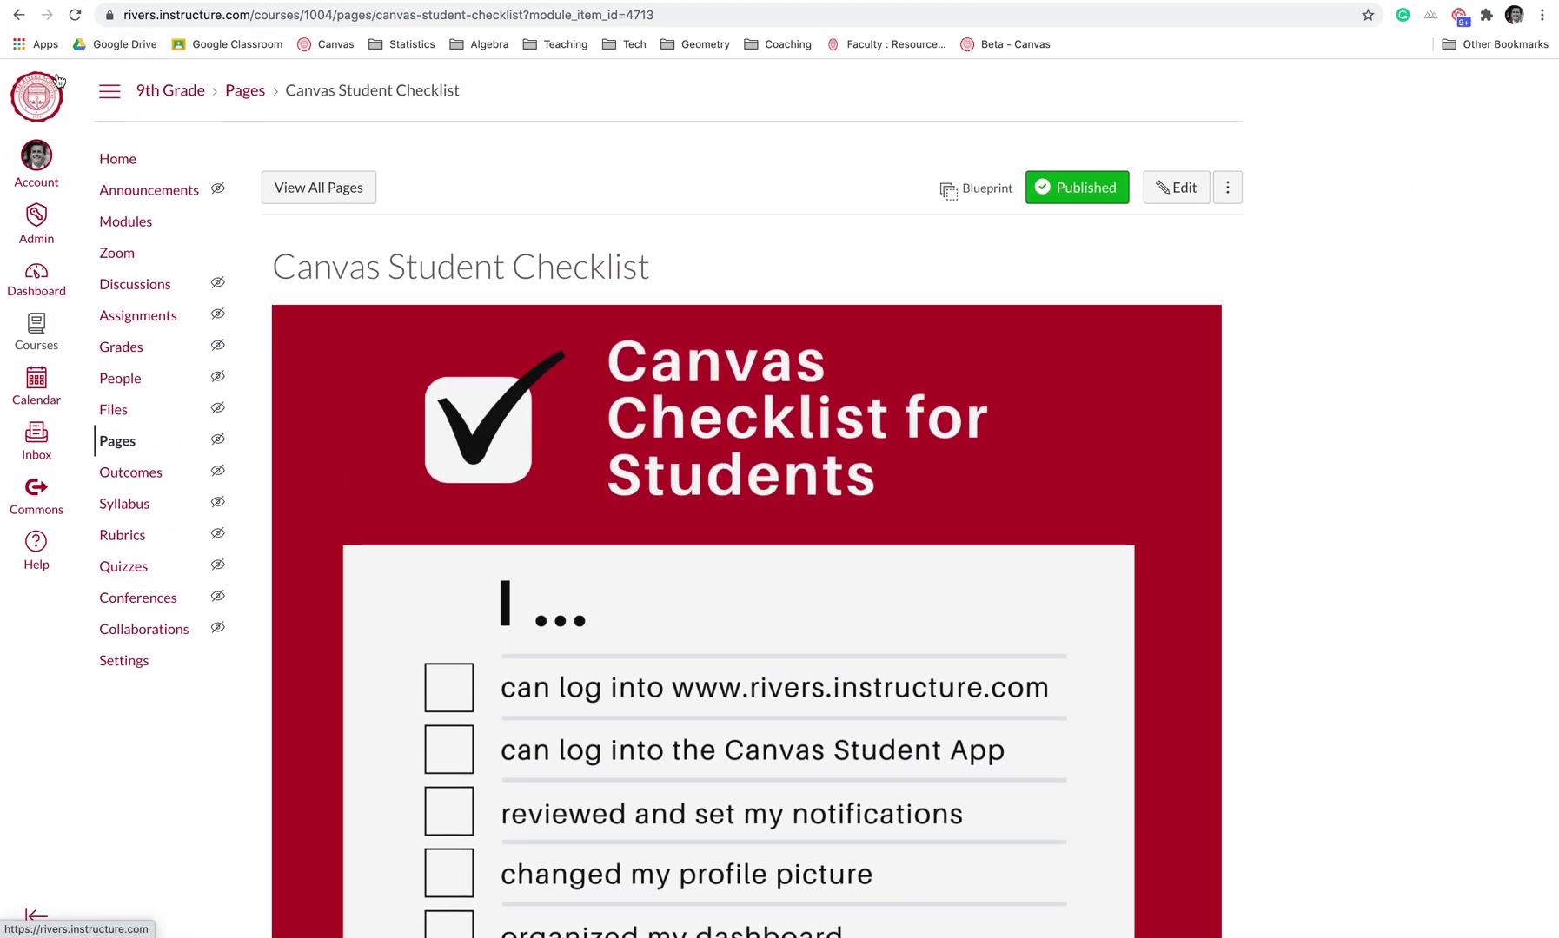
{"action": "left_click", "coordinate": [19, 16]}
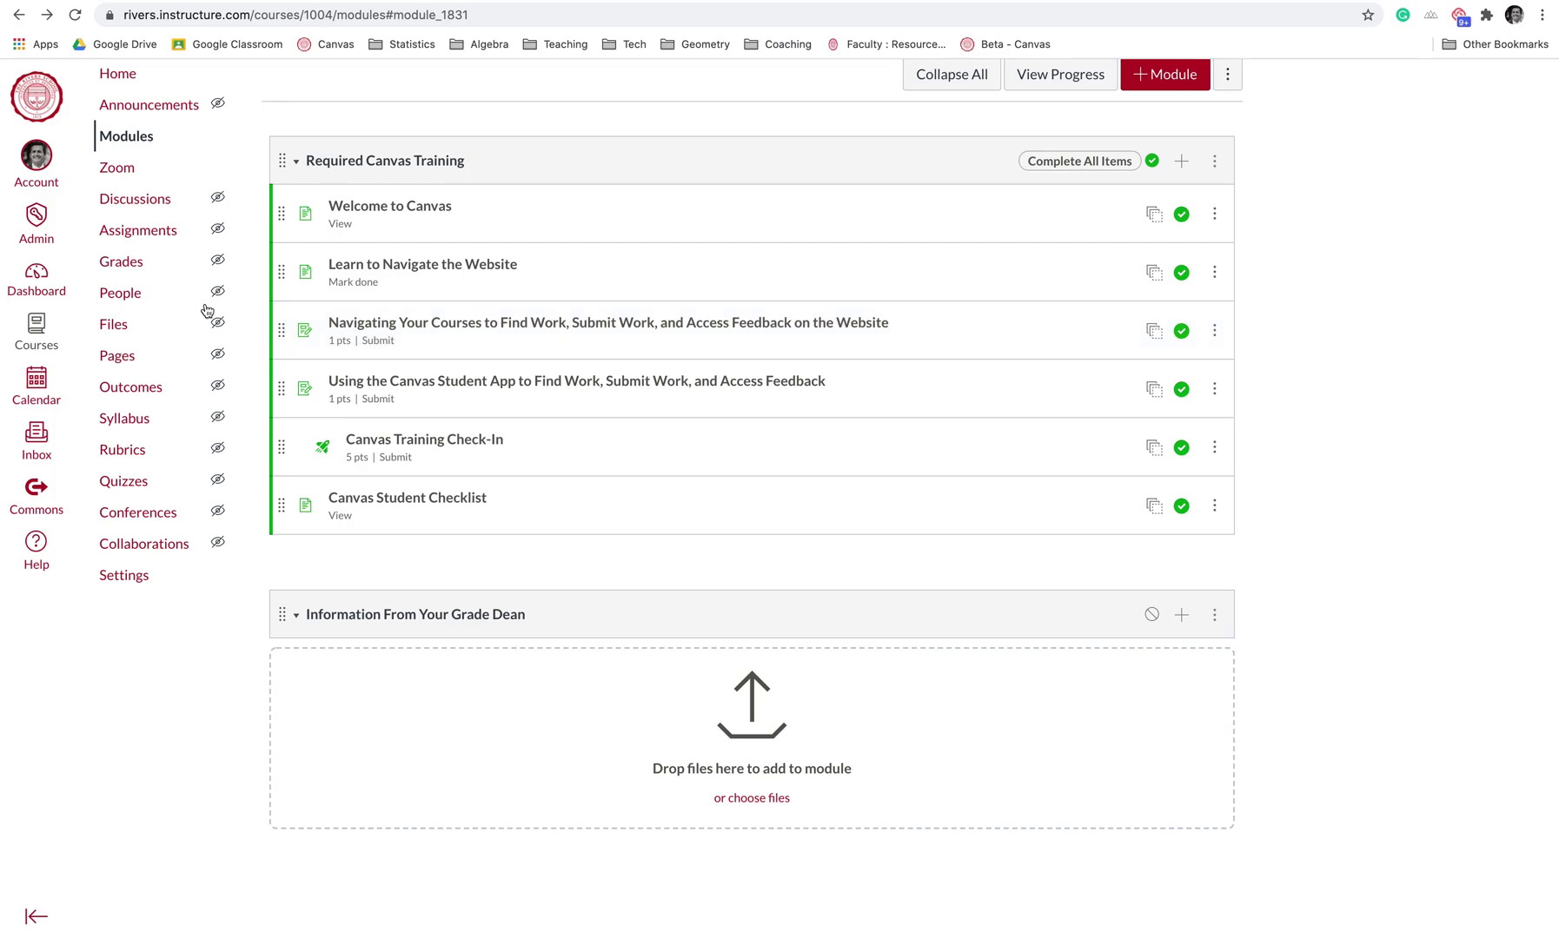
- Check the grading items in the dashboard's To Do list and open the 9th Grade course's gradebook
{"action": "left_click", "coordinate": [20, 280]}
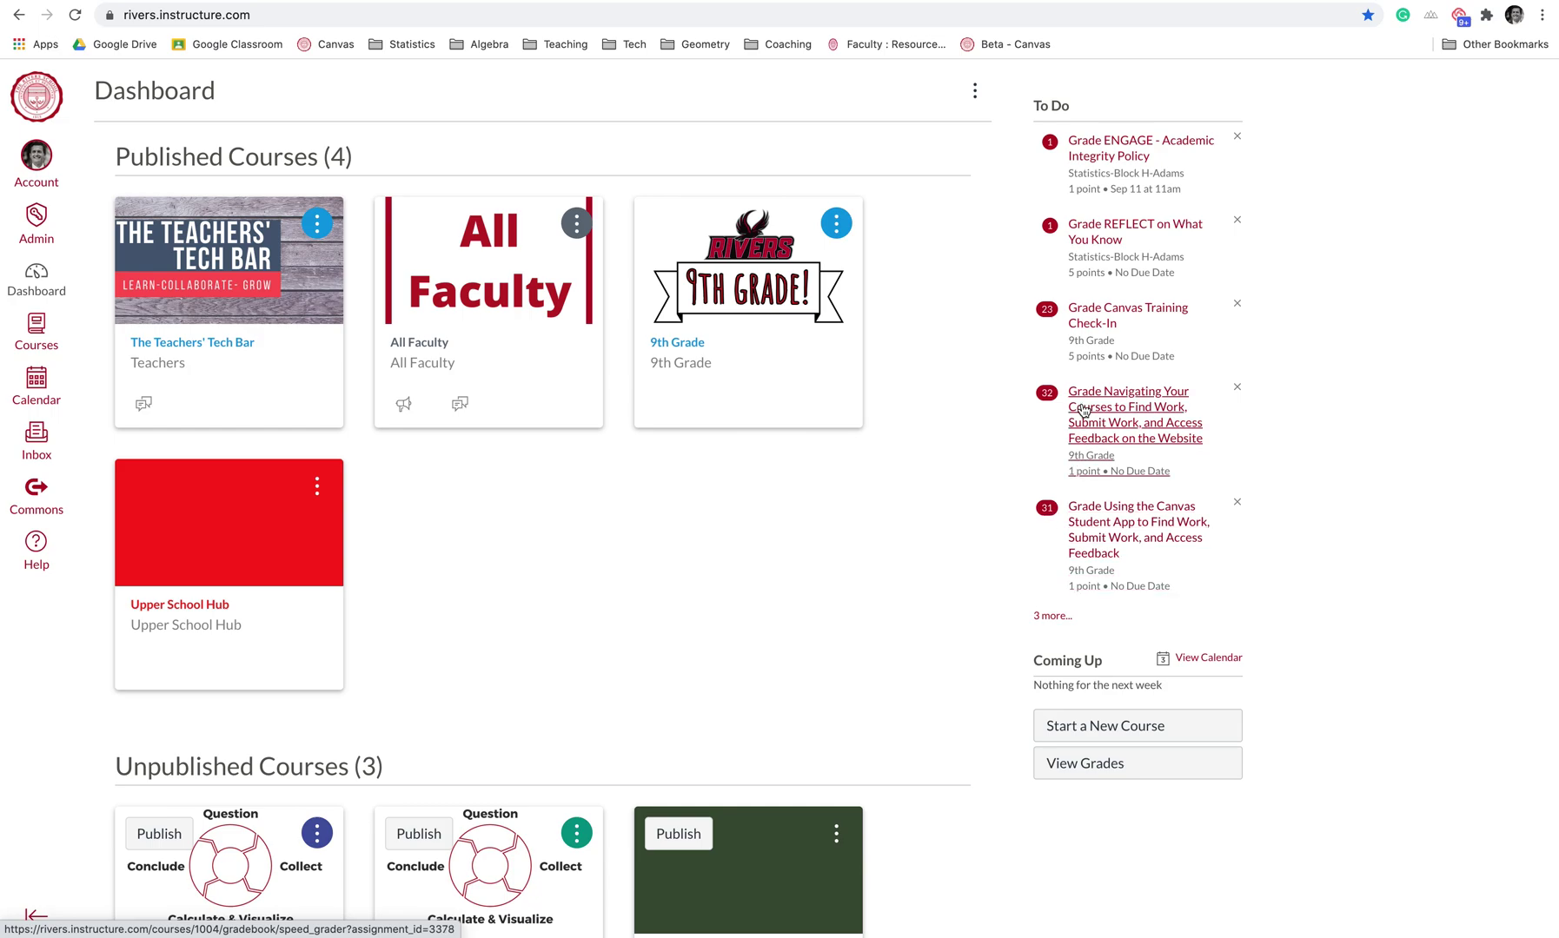
{"action": "left_click", "coordinate": [18, 16]}
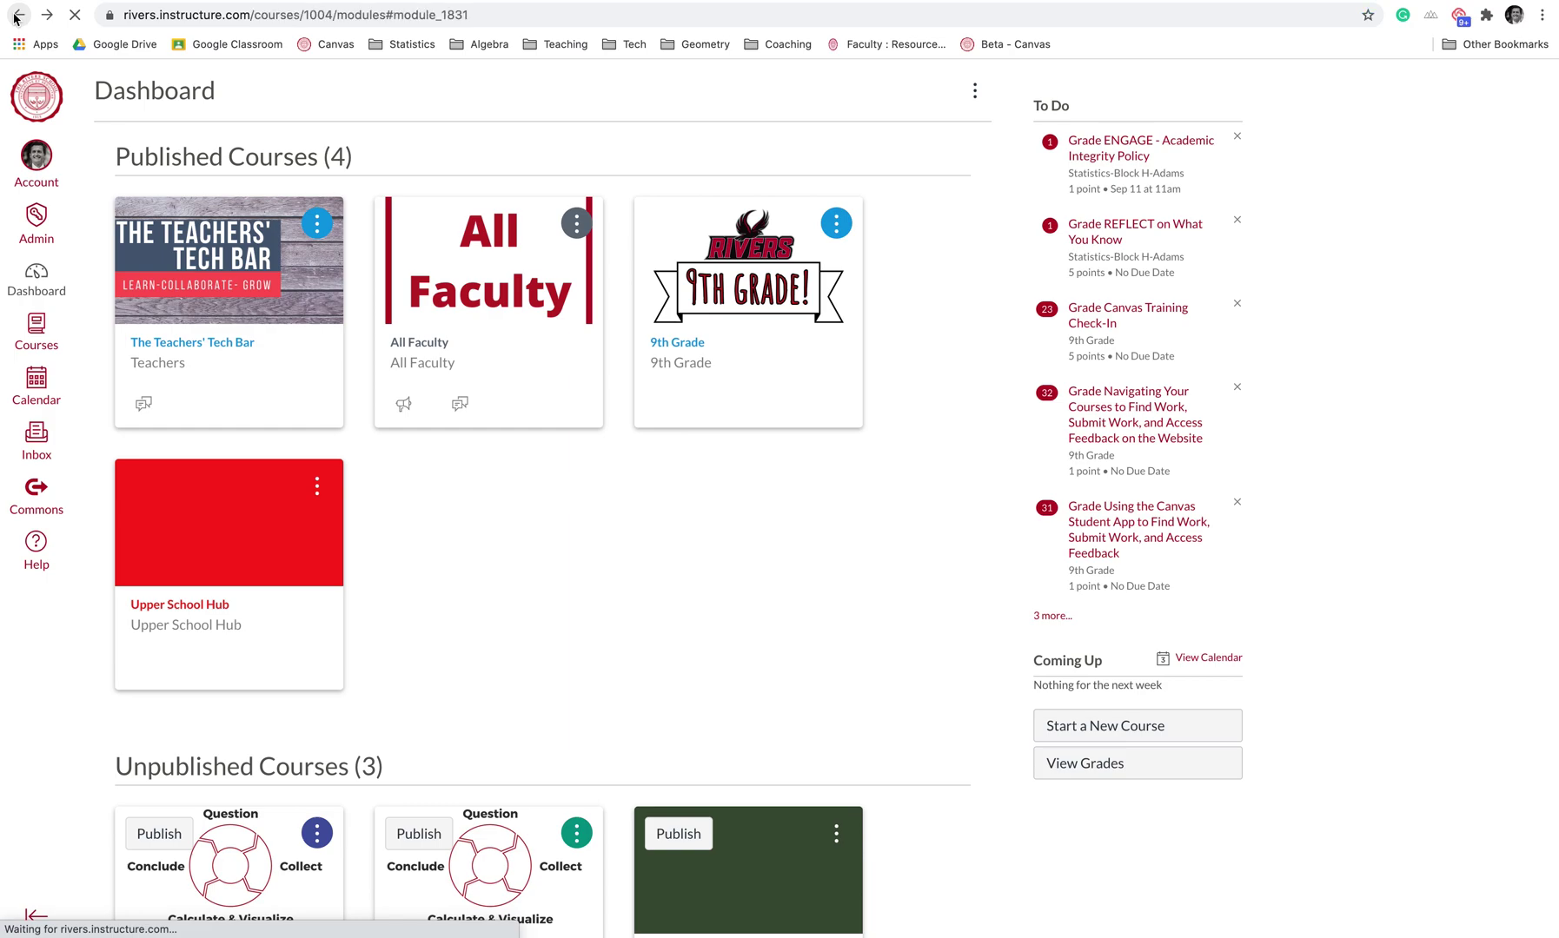
{"action": "left_click", "coordinate": [121, 274]}
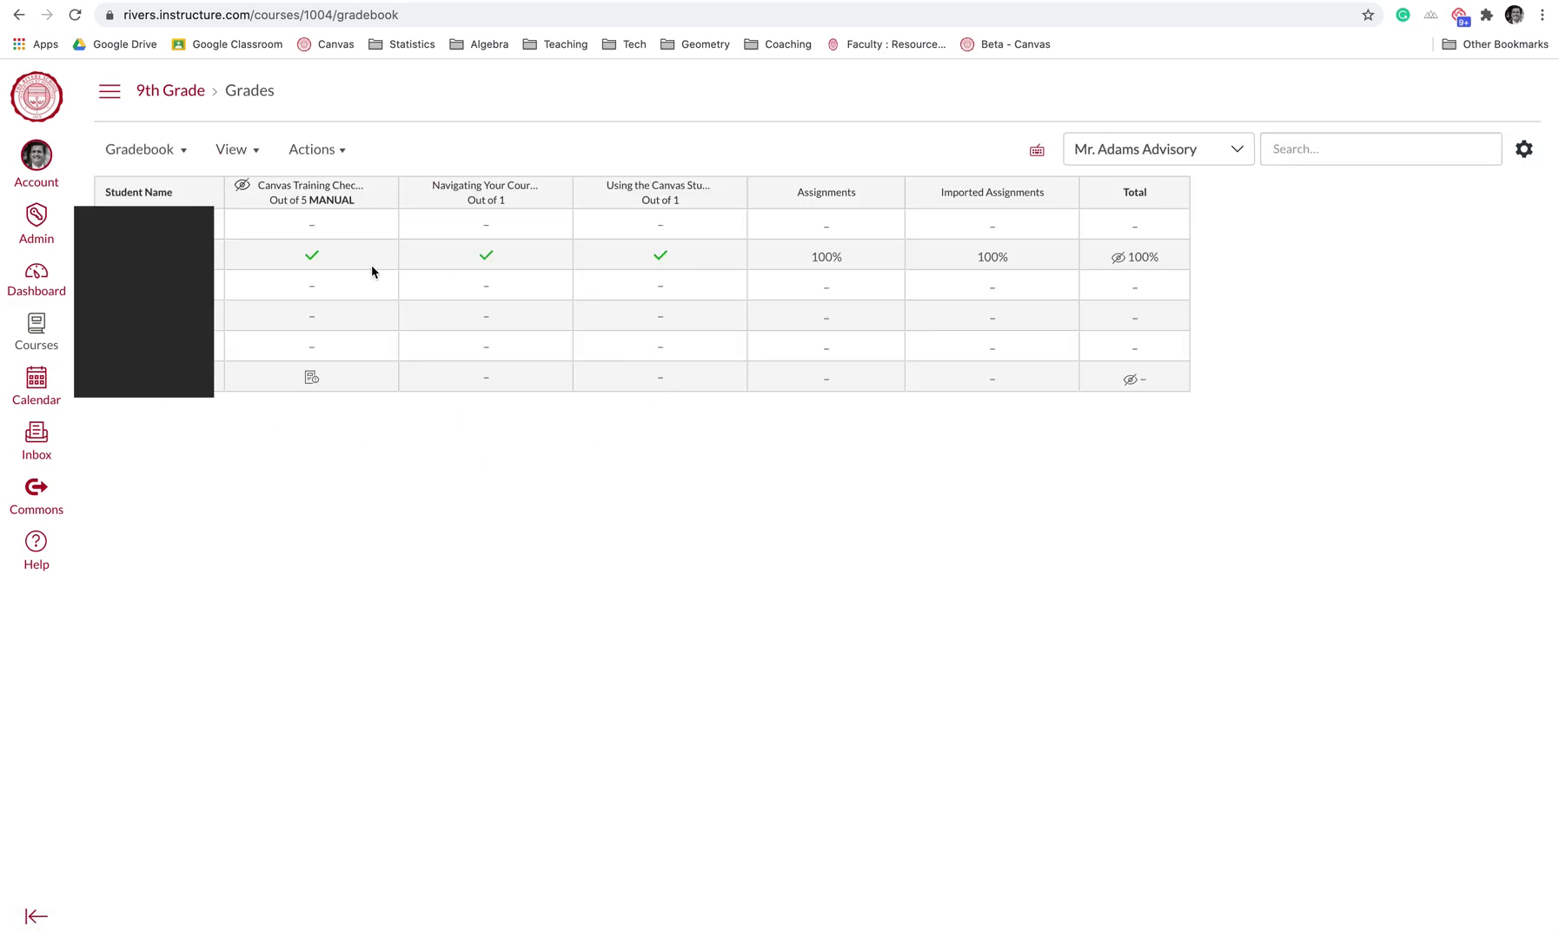
- Filter the gradebook by student groups so that it shows only the teacher's own advisory group
{"action": "left_click", "coordinate": [251, 152]}
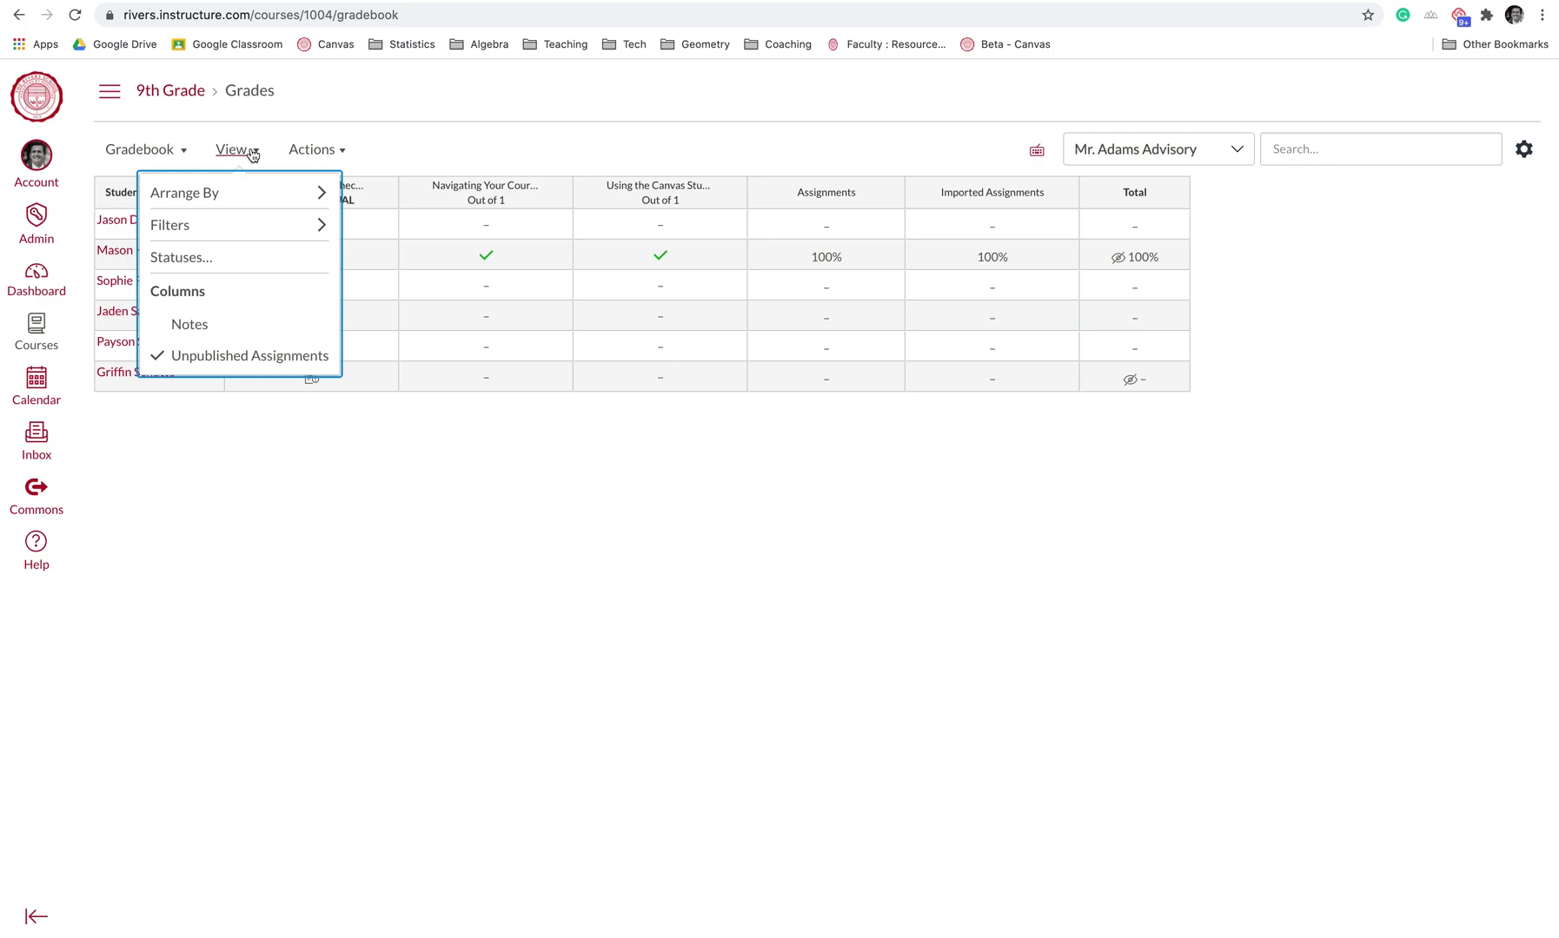
{"action": "mouse_move", "coordinate": [228, 240]}
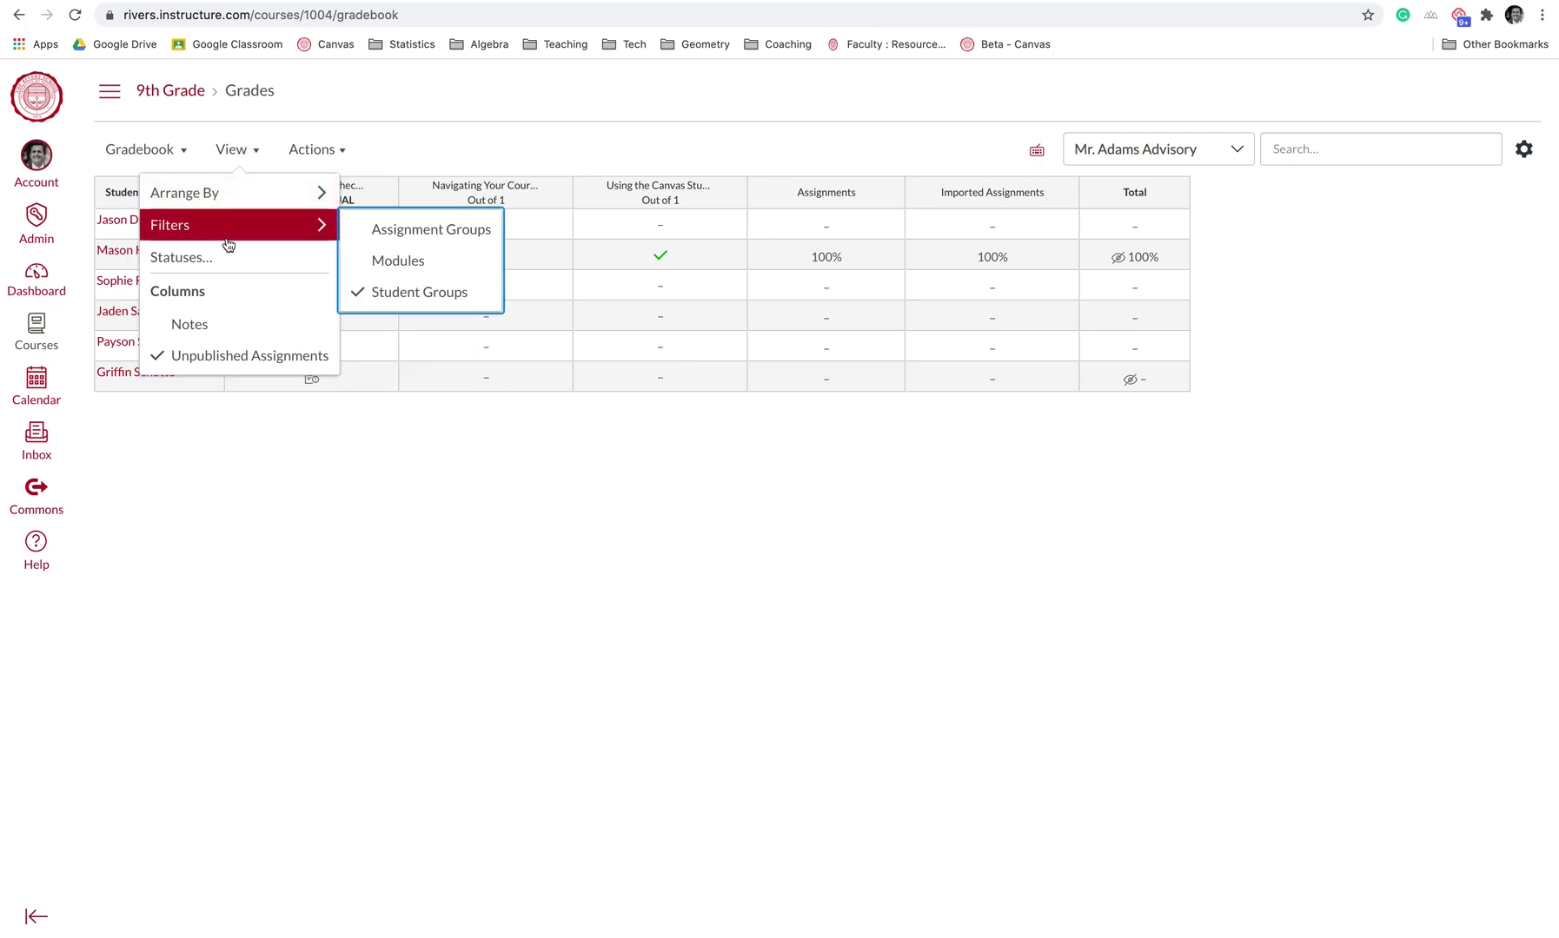
{"action": "left_click", "coordinate": [385, 293]}
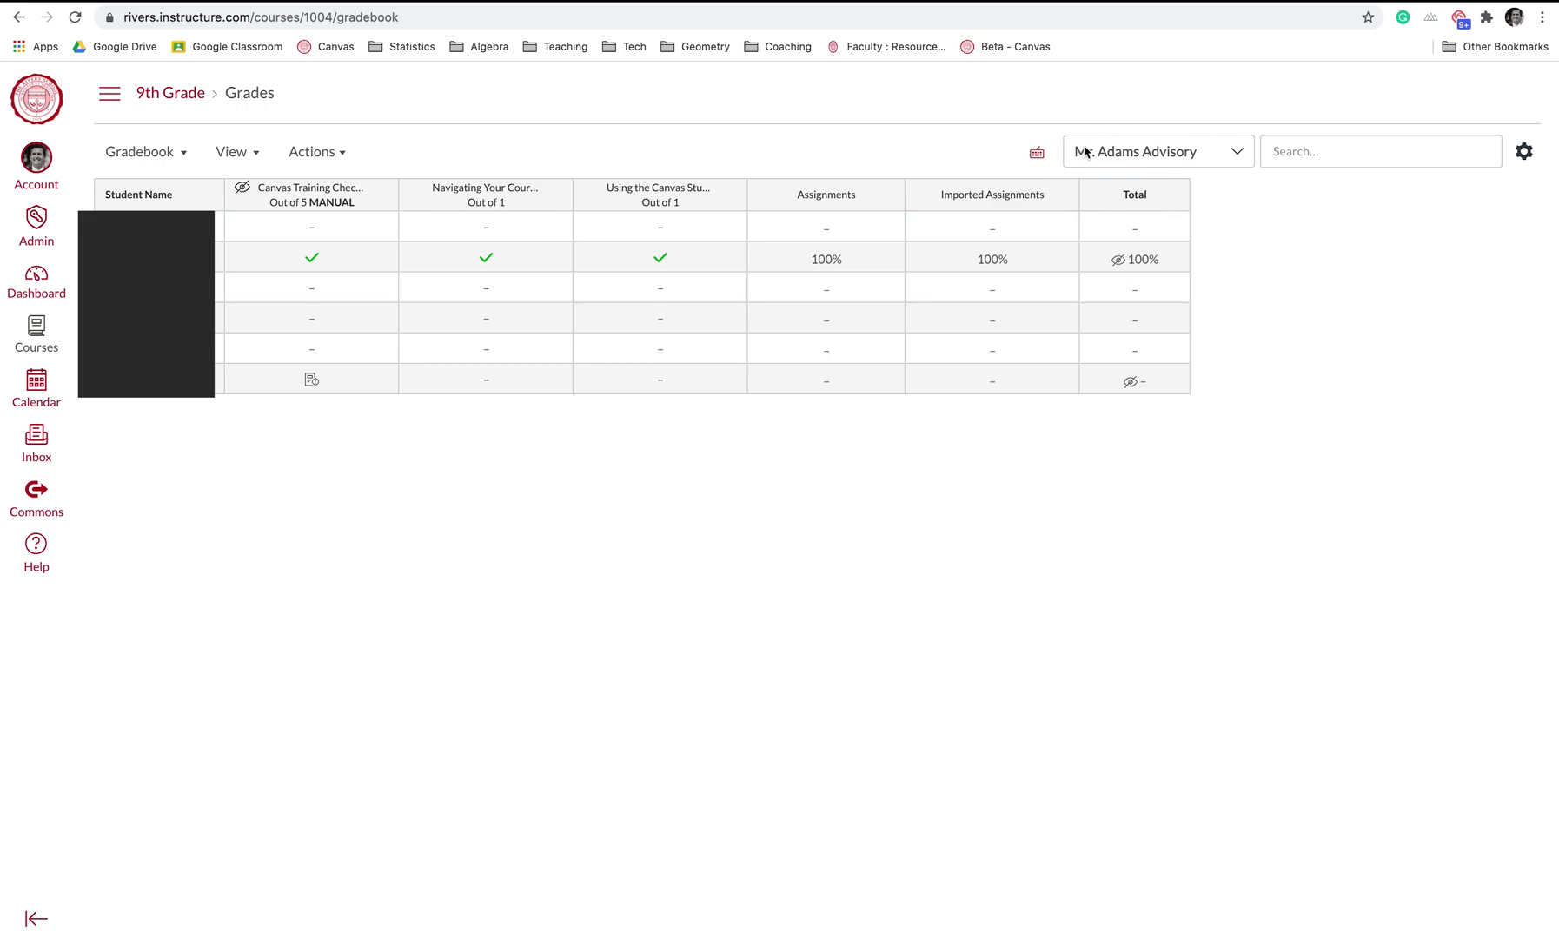
{"action": "left_click", "coordinate": [1148, 156]}
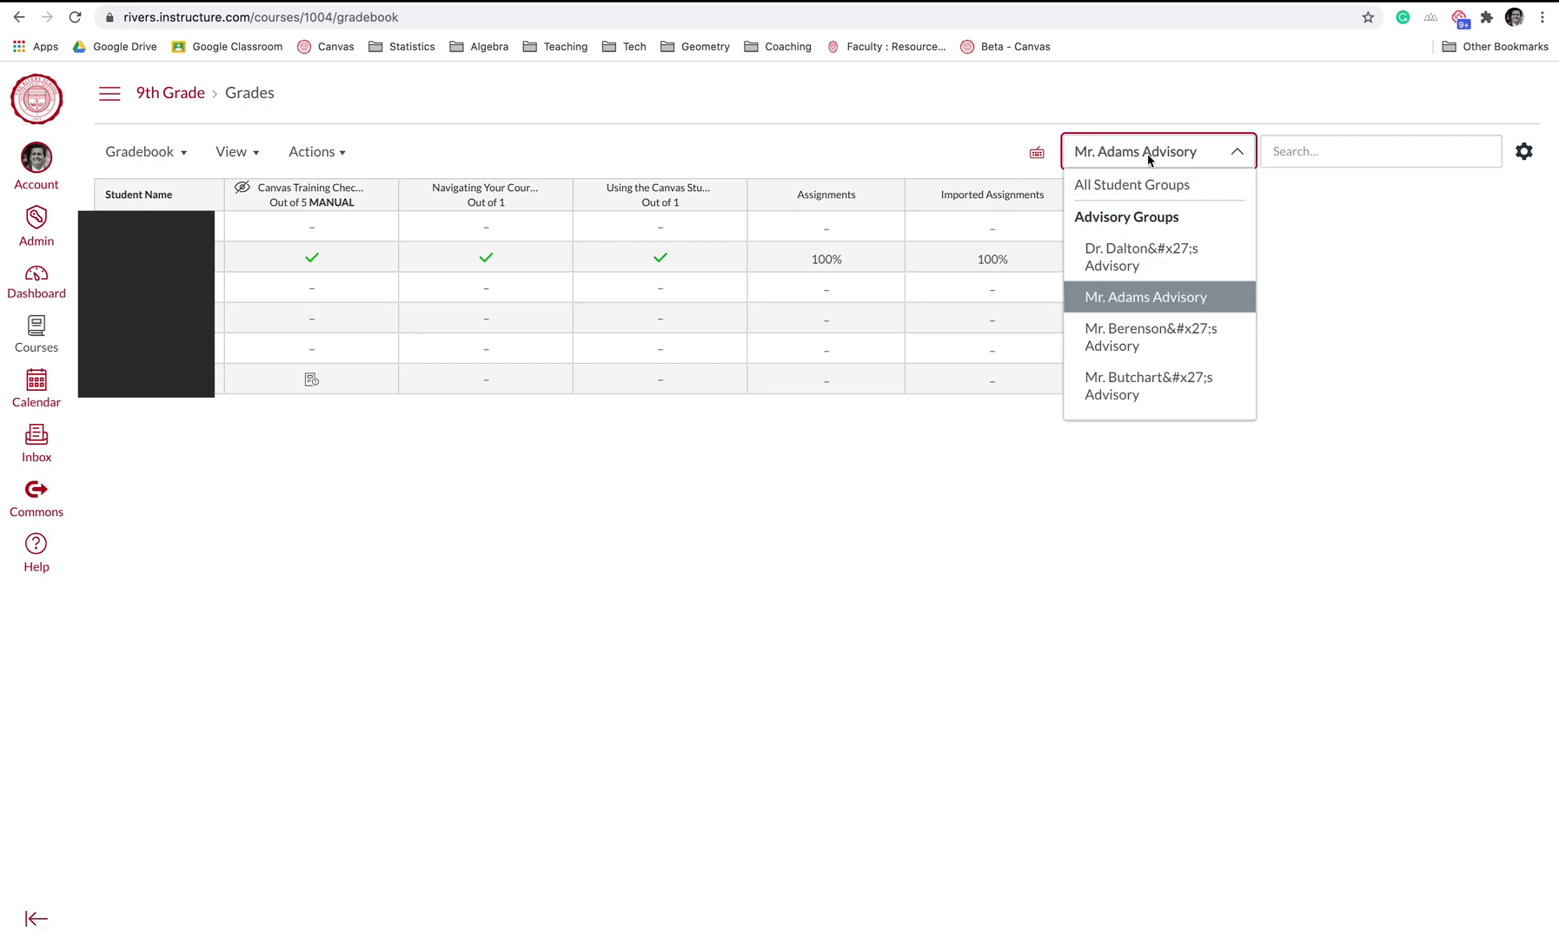
{"action": "left_click", "coordinate": [1132, 298]}
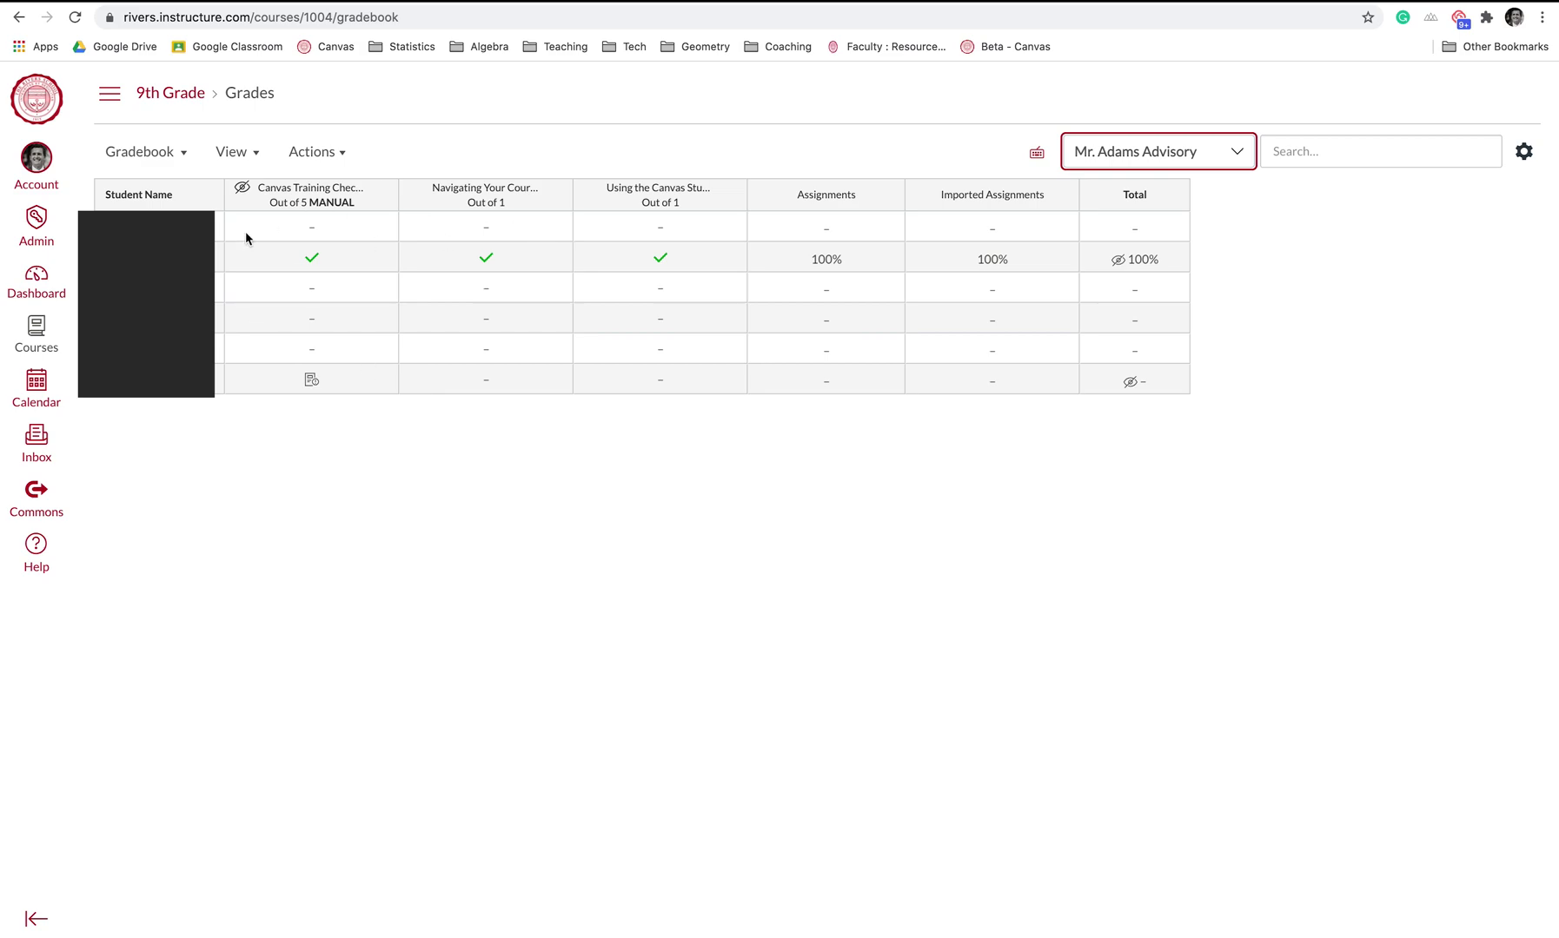
- Set the last listed student's Canvas Training Check-In grade to Complete from the submission details
{"action": "left_click", "coordinate": [348, 384]}
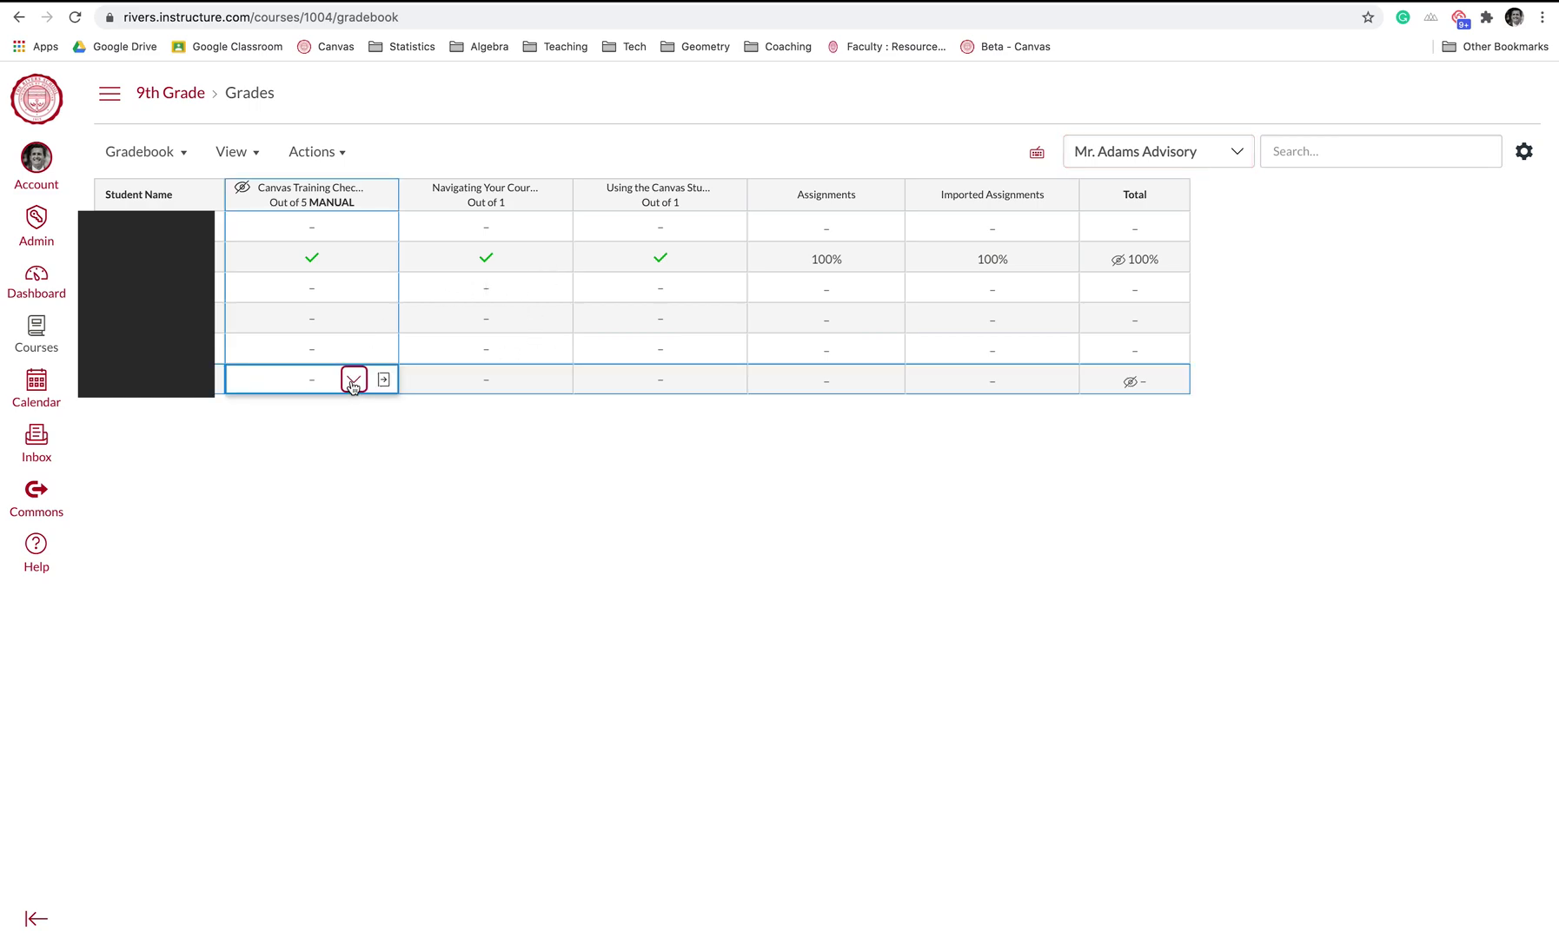
{"action": "left_click", "coordinate": [384, 381]}
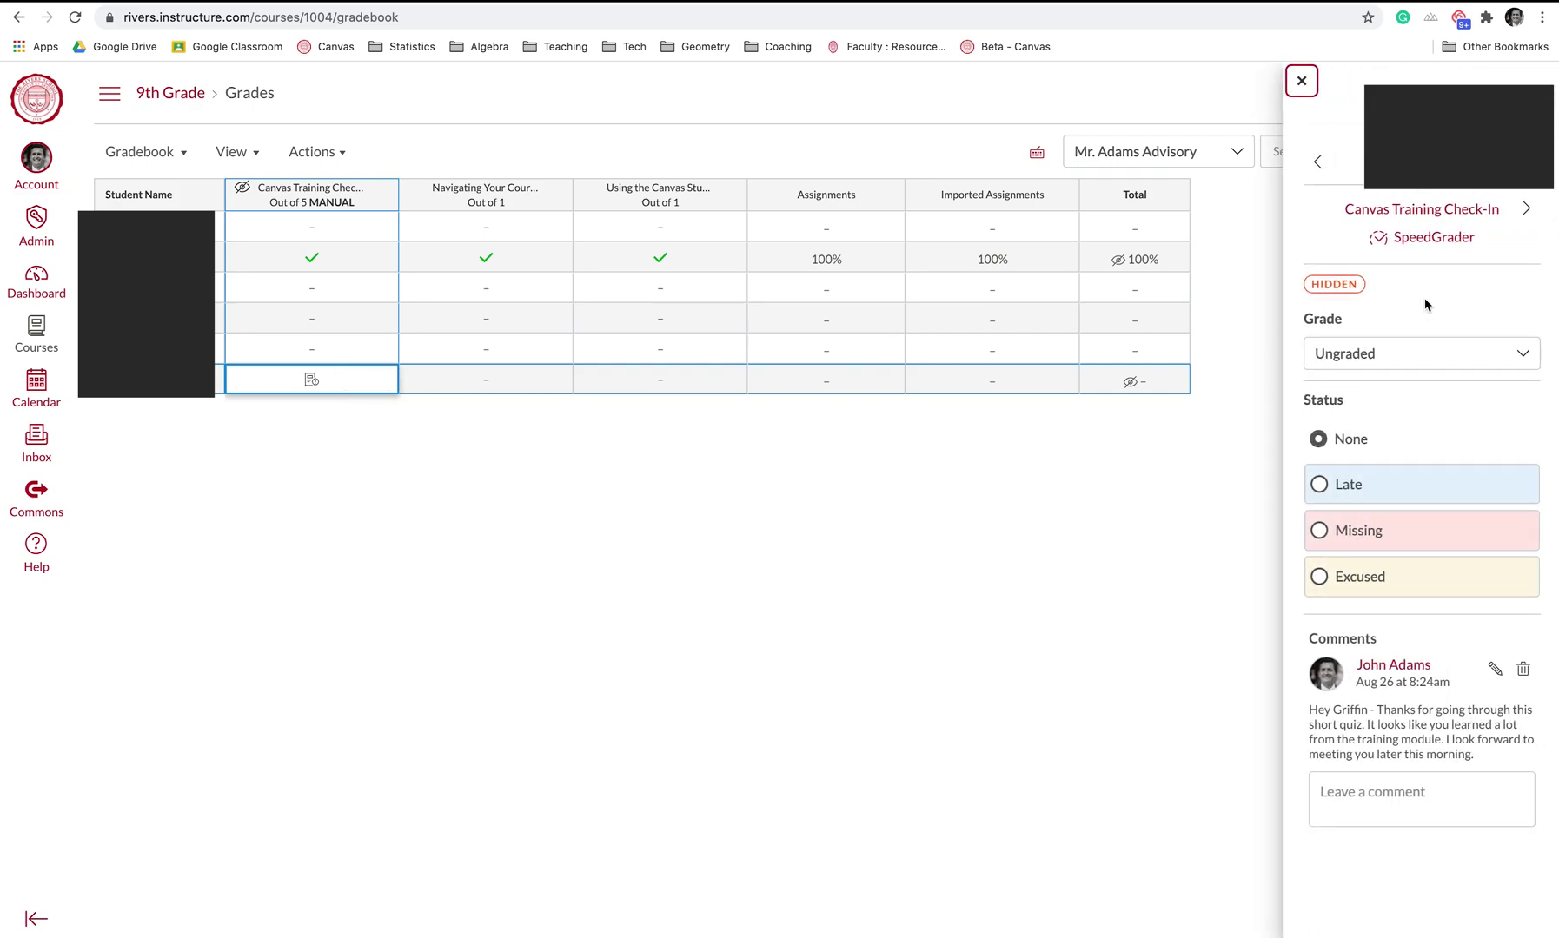
{"action": "left_click", "coordinate": [1390, 358]}
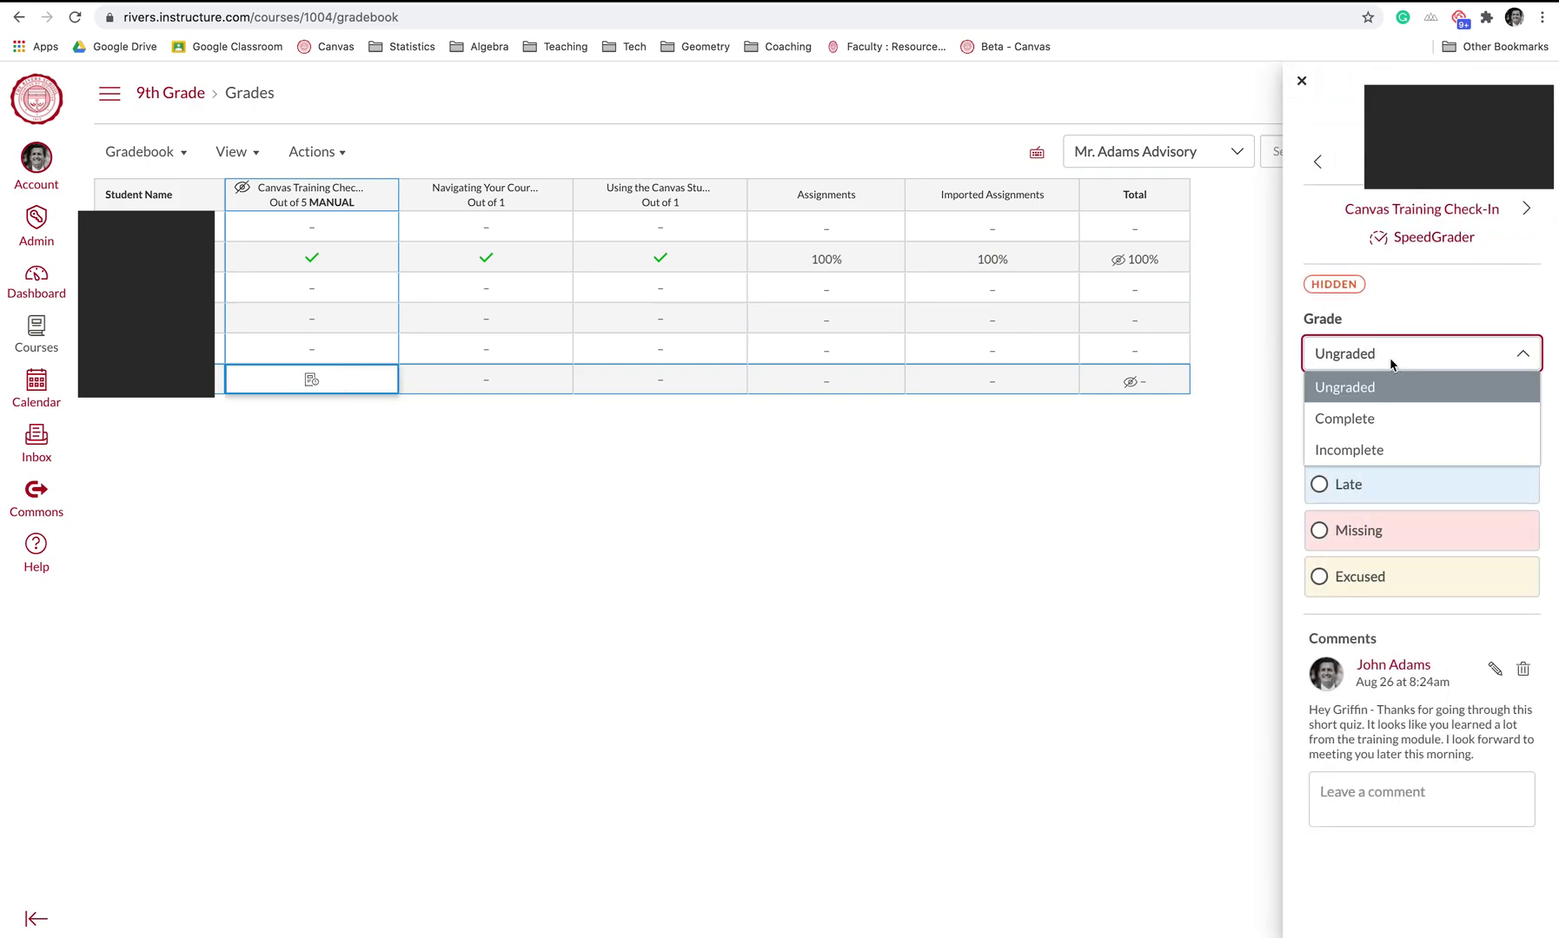
{"action": "left_click", "coordinate": [1381, 419]}
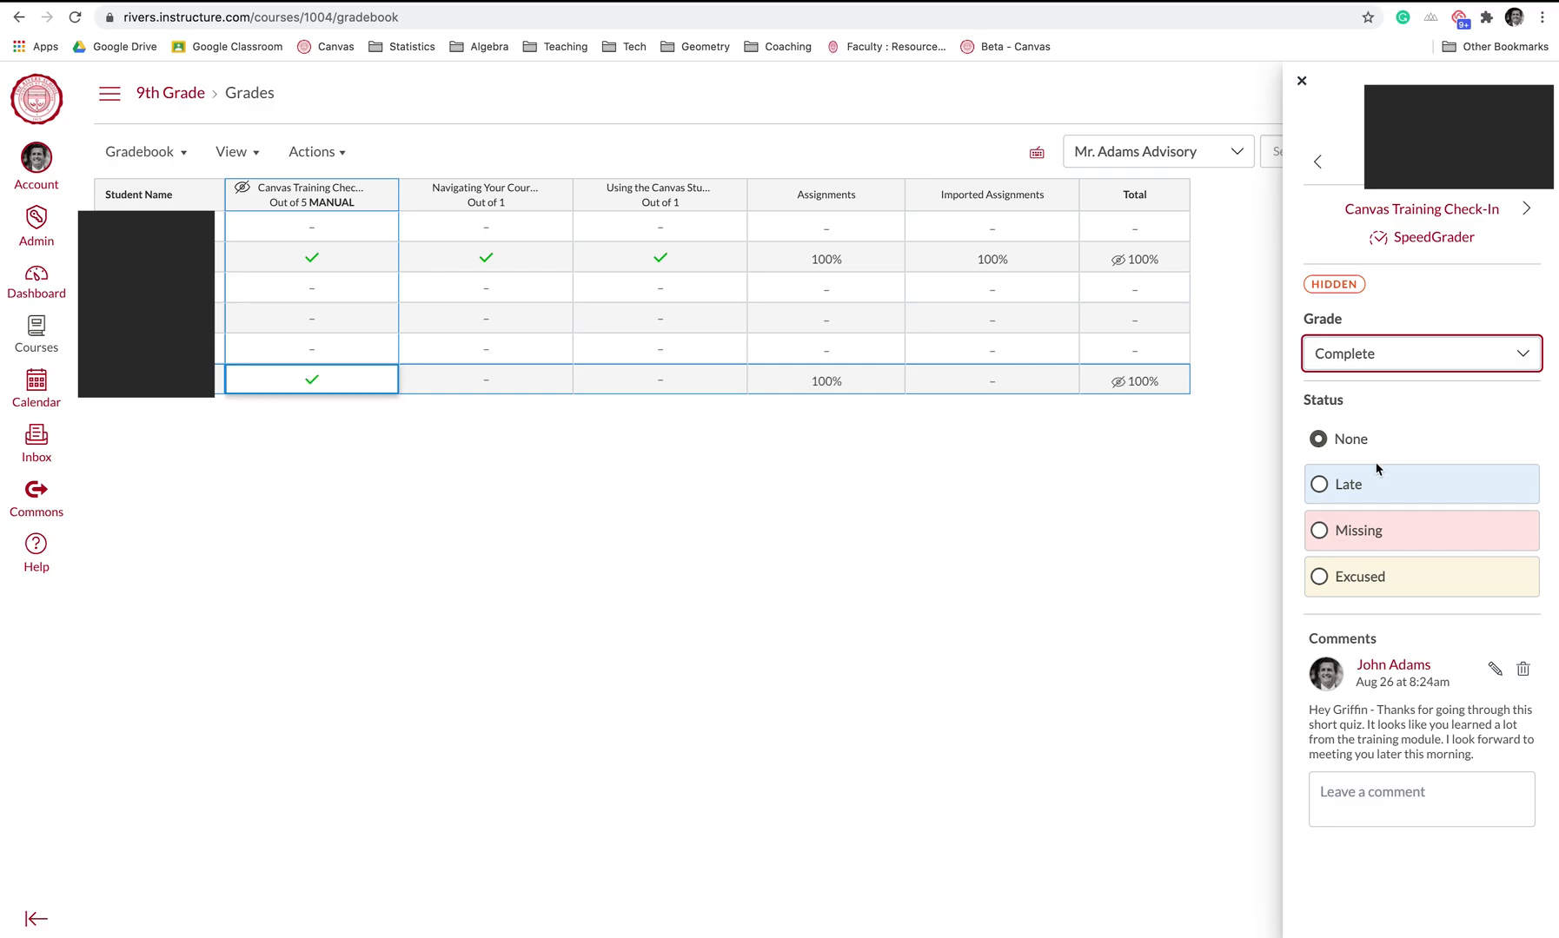
- Review the student's Canvas Training Check-In submission and comment area in SpeedGrader, and return to the gradebook
{"action": "left_click", "coordinate": [1413, 240]}
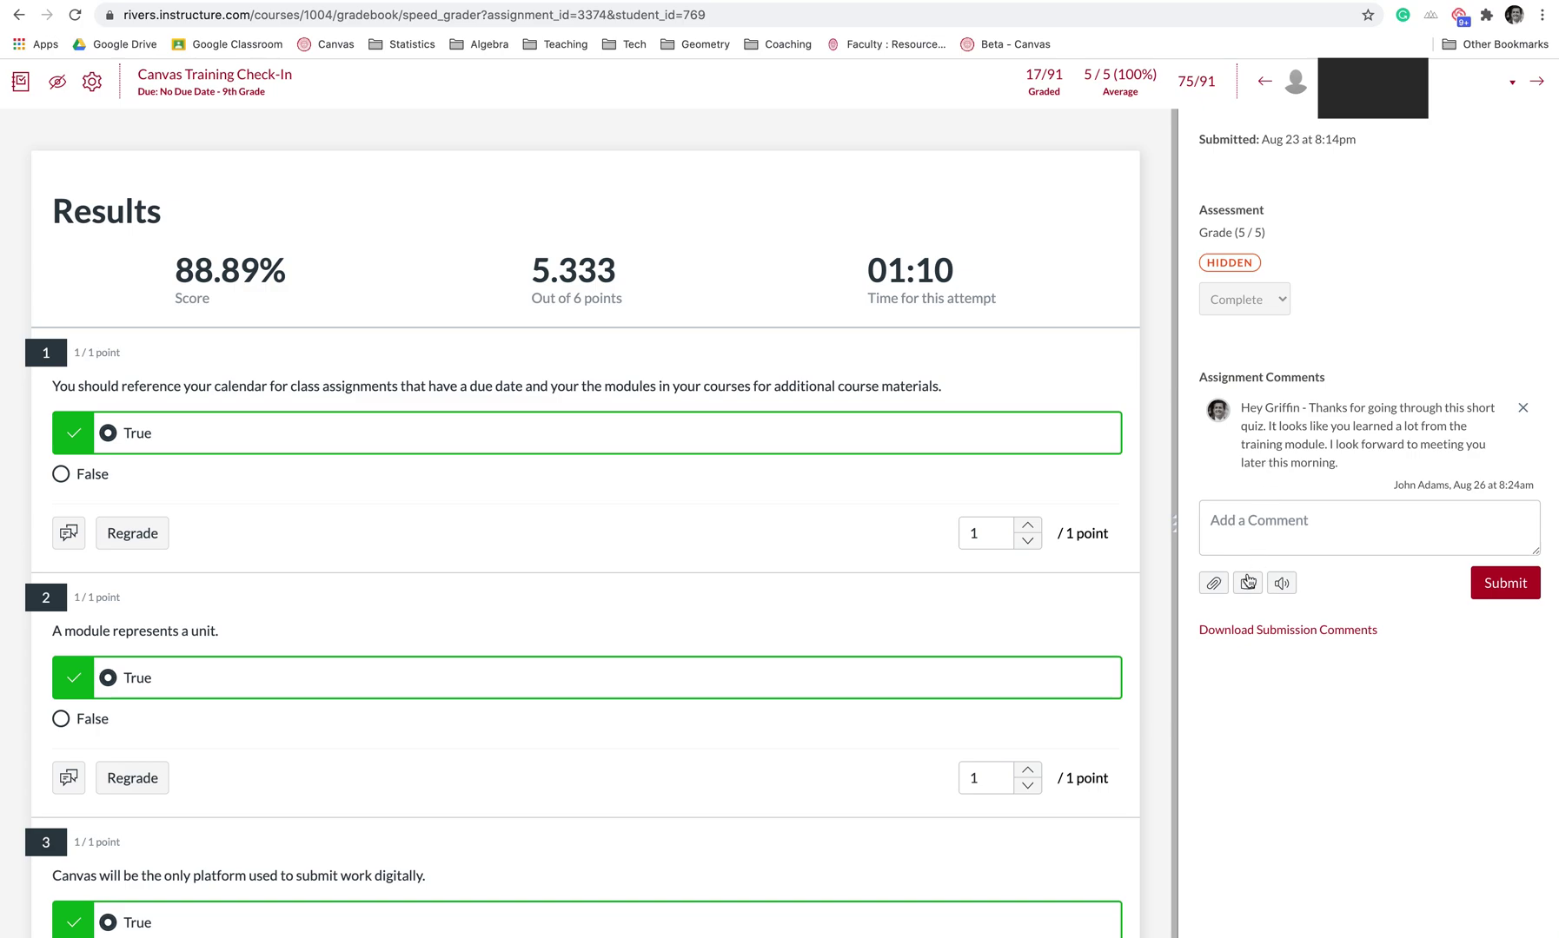
{"action": "left_click", "coordinate": [1242, 519]}
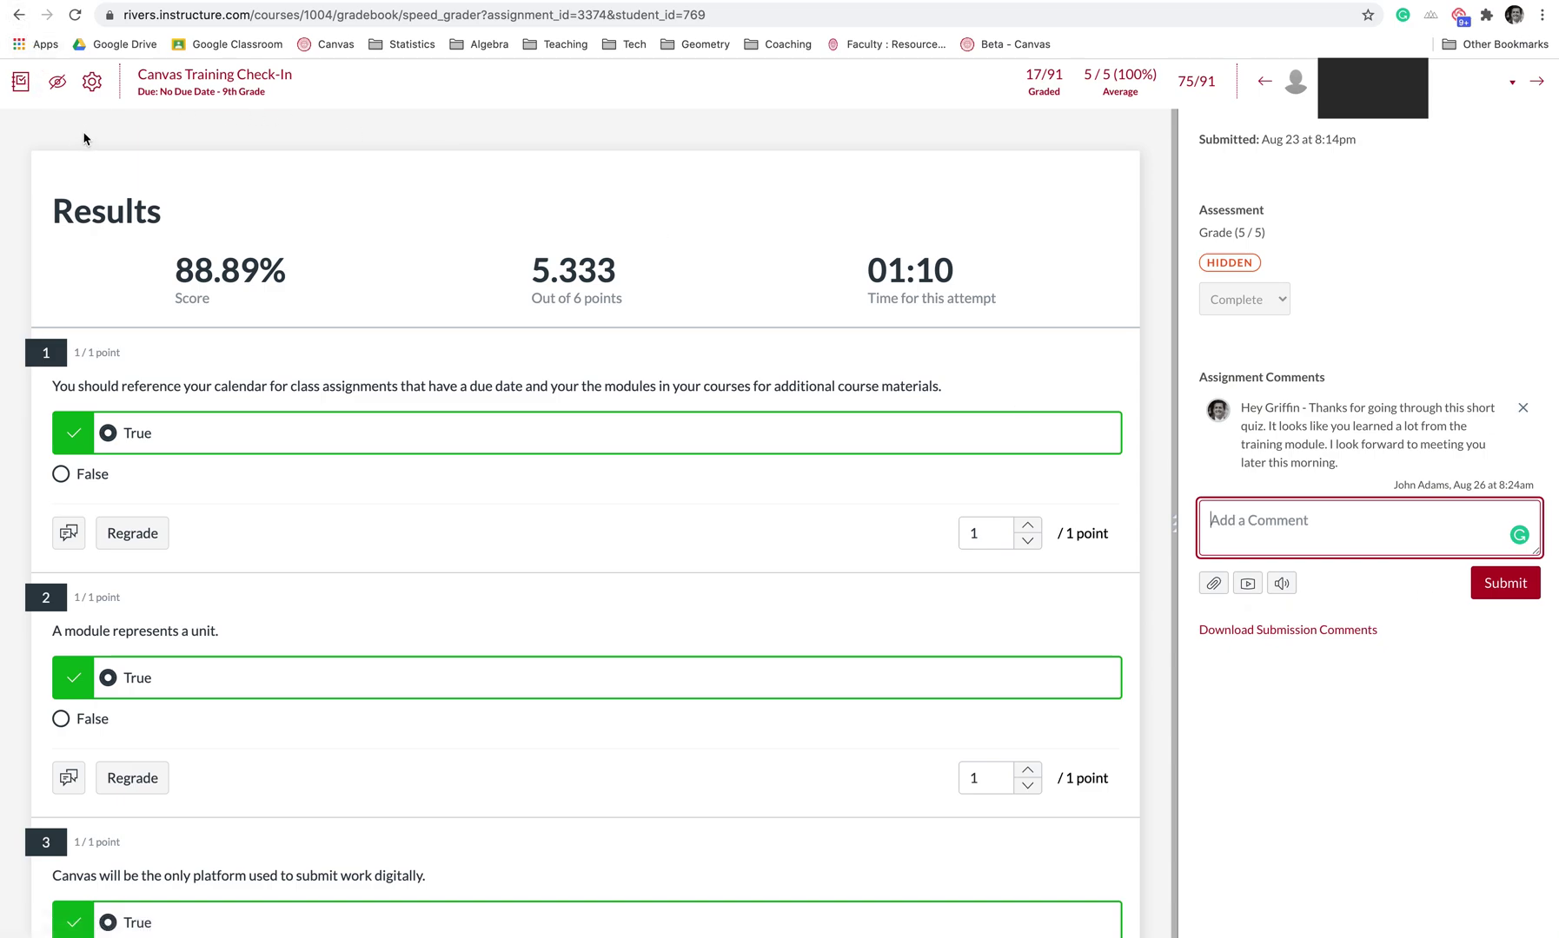
{"action": "left_click", "coordinate": [18, 18]}
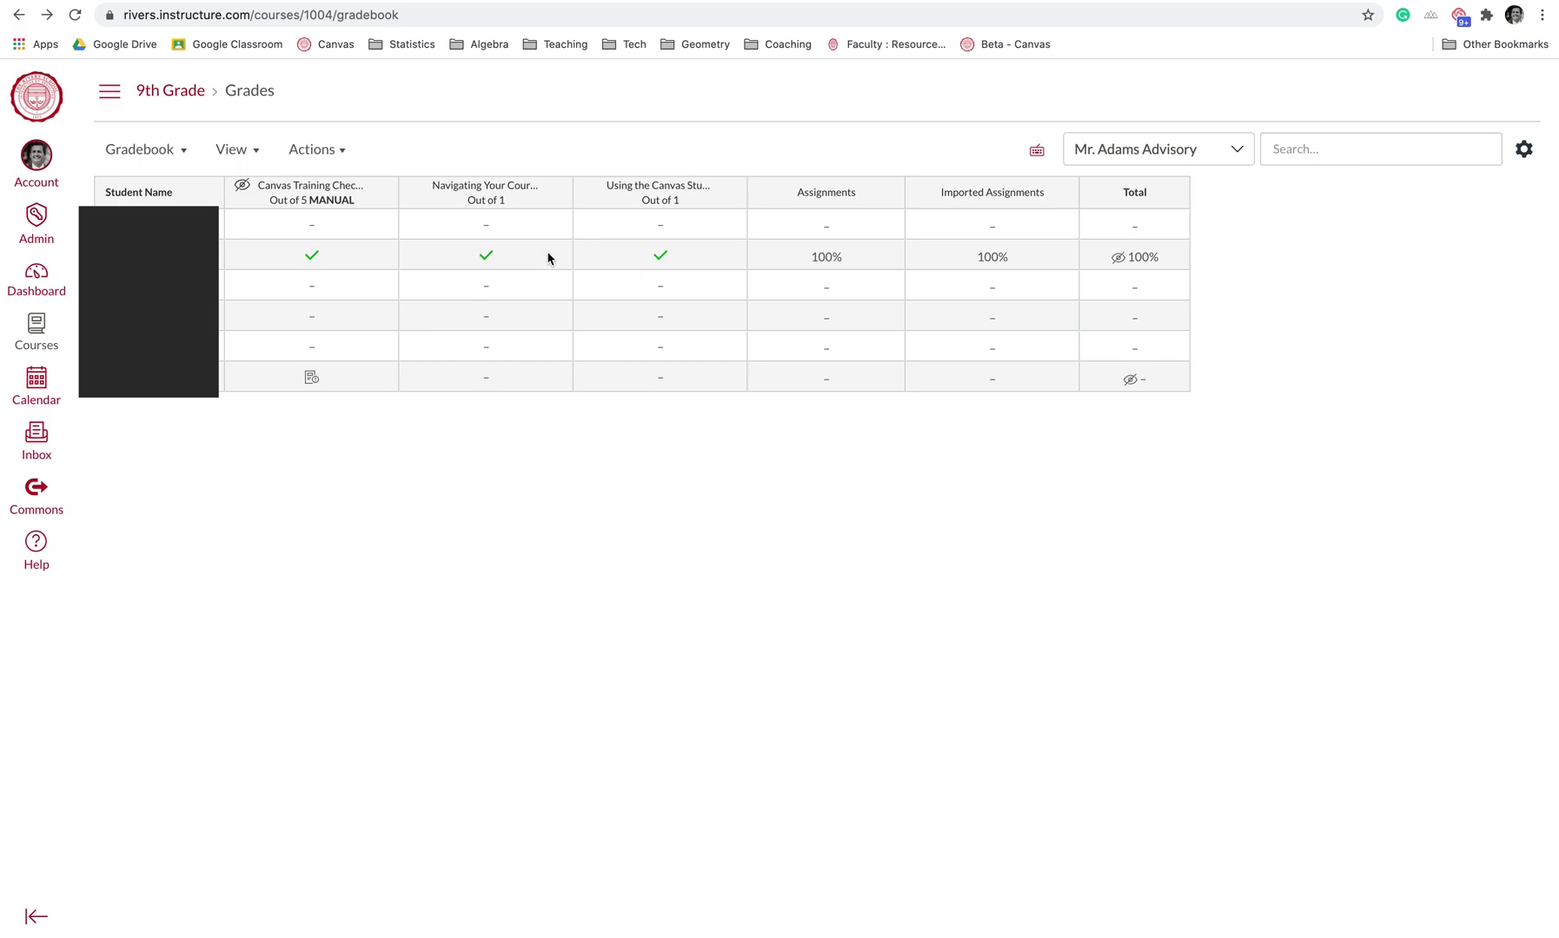
- Open the Advisory Discussion Board from the 9th Grade home page and view the teacher's own advisory group discussion
{"action": "left_click", "coordinate": [162, 97]}
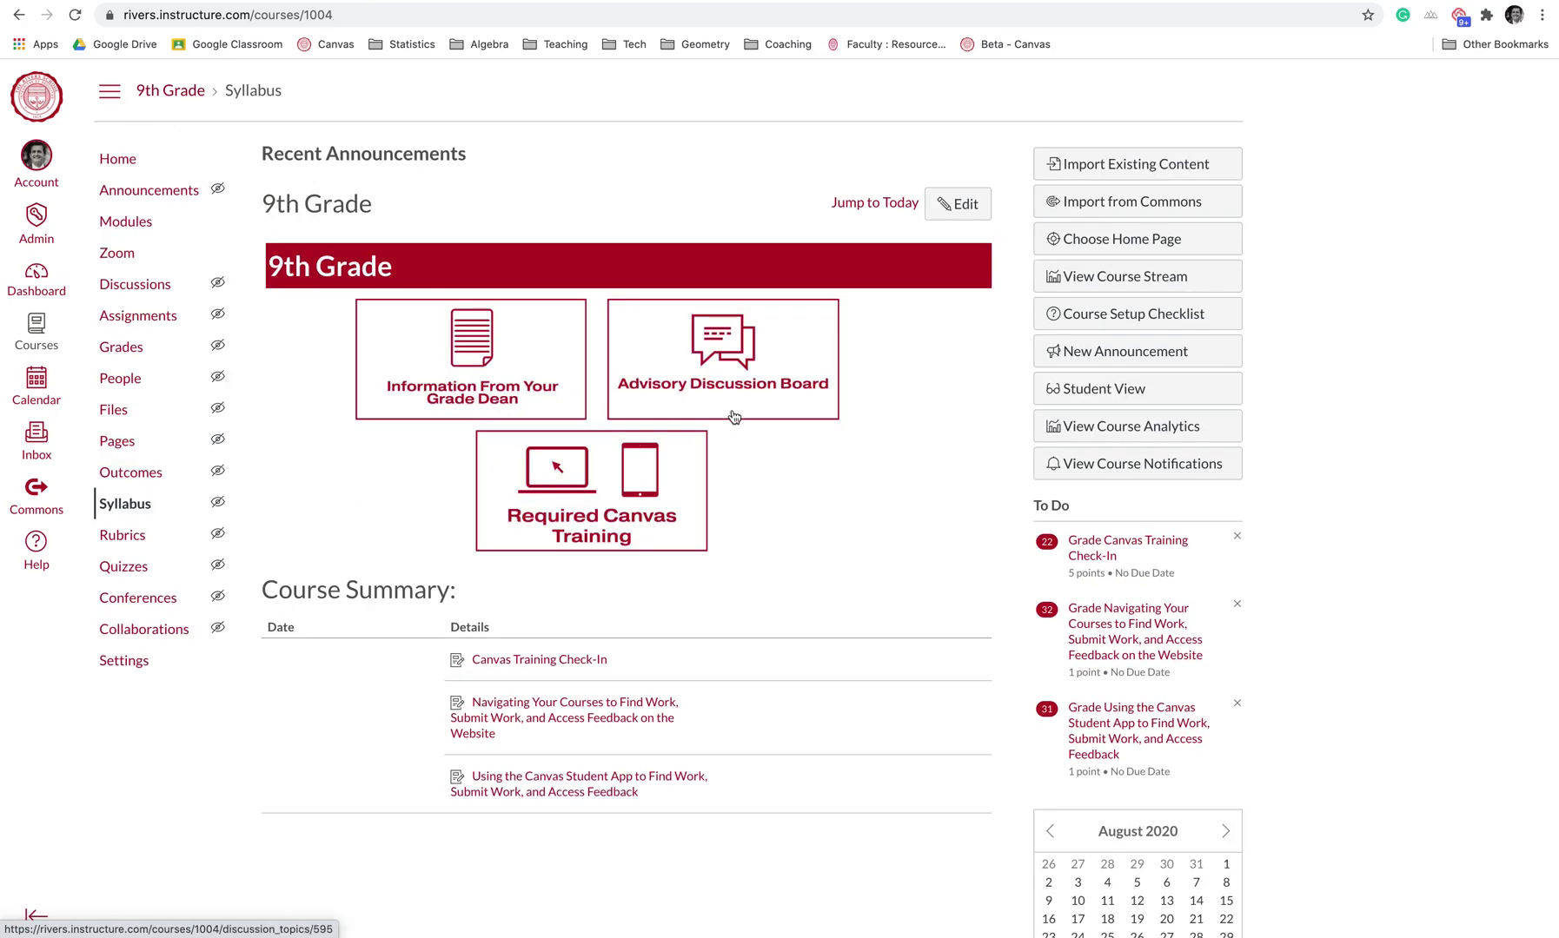
{"action": "left_click", "coordinate": [737, 374]}
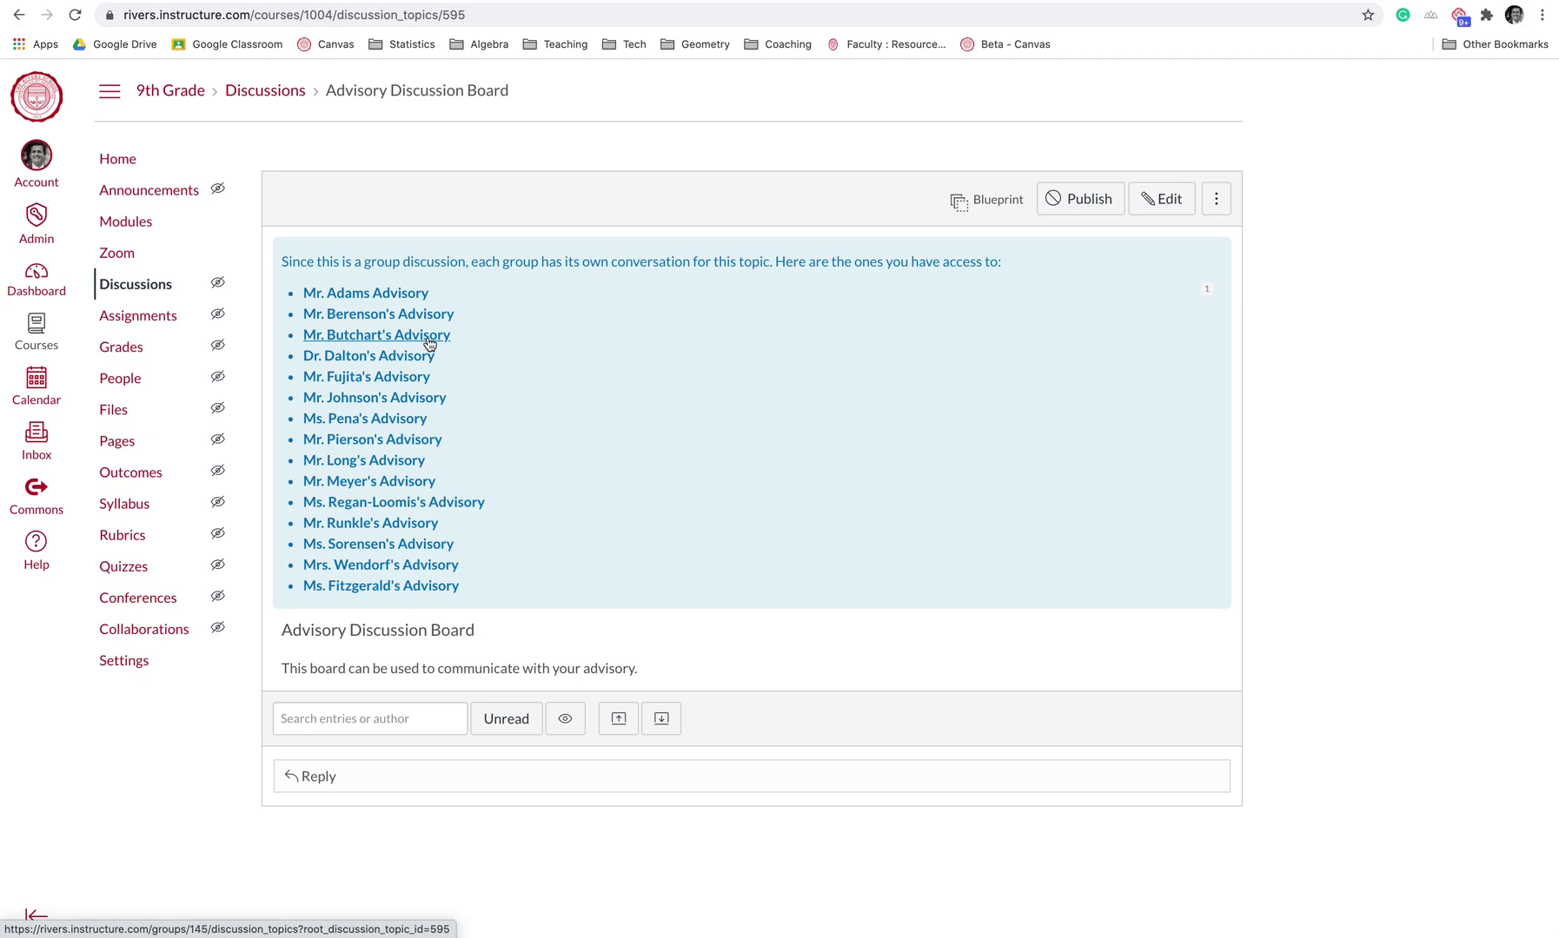
{"action": "left_click", "coordinate": [398, 295]}
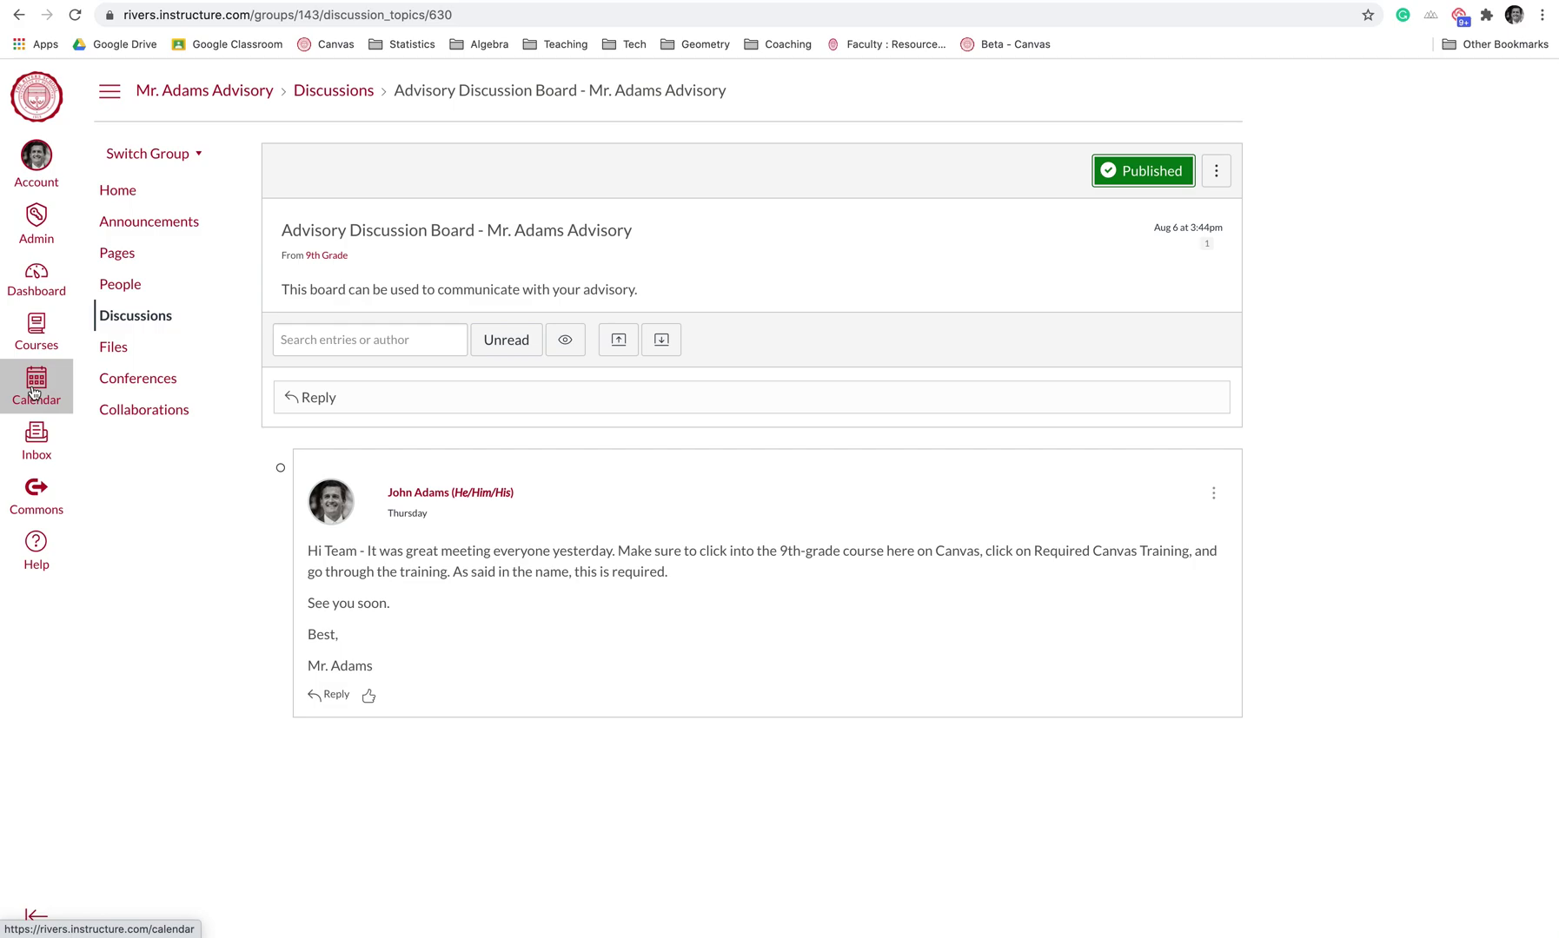
- Go to the advisory group's home page and view its calendar, finding the advisory in the calendar list
{"action": "left_click", "coordinate": [126, 196]}
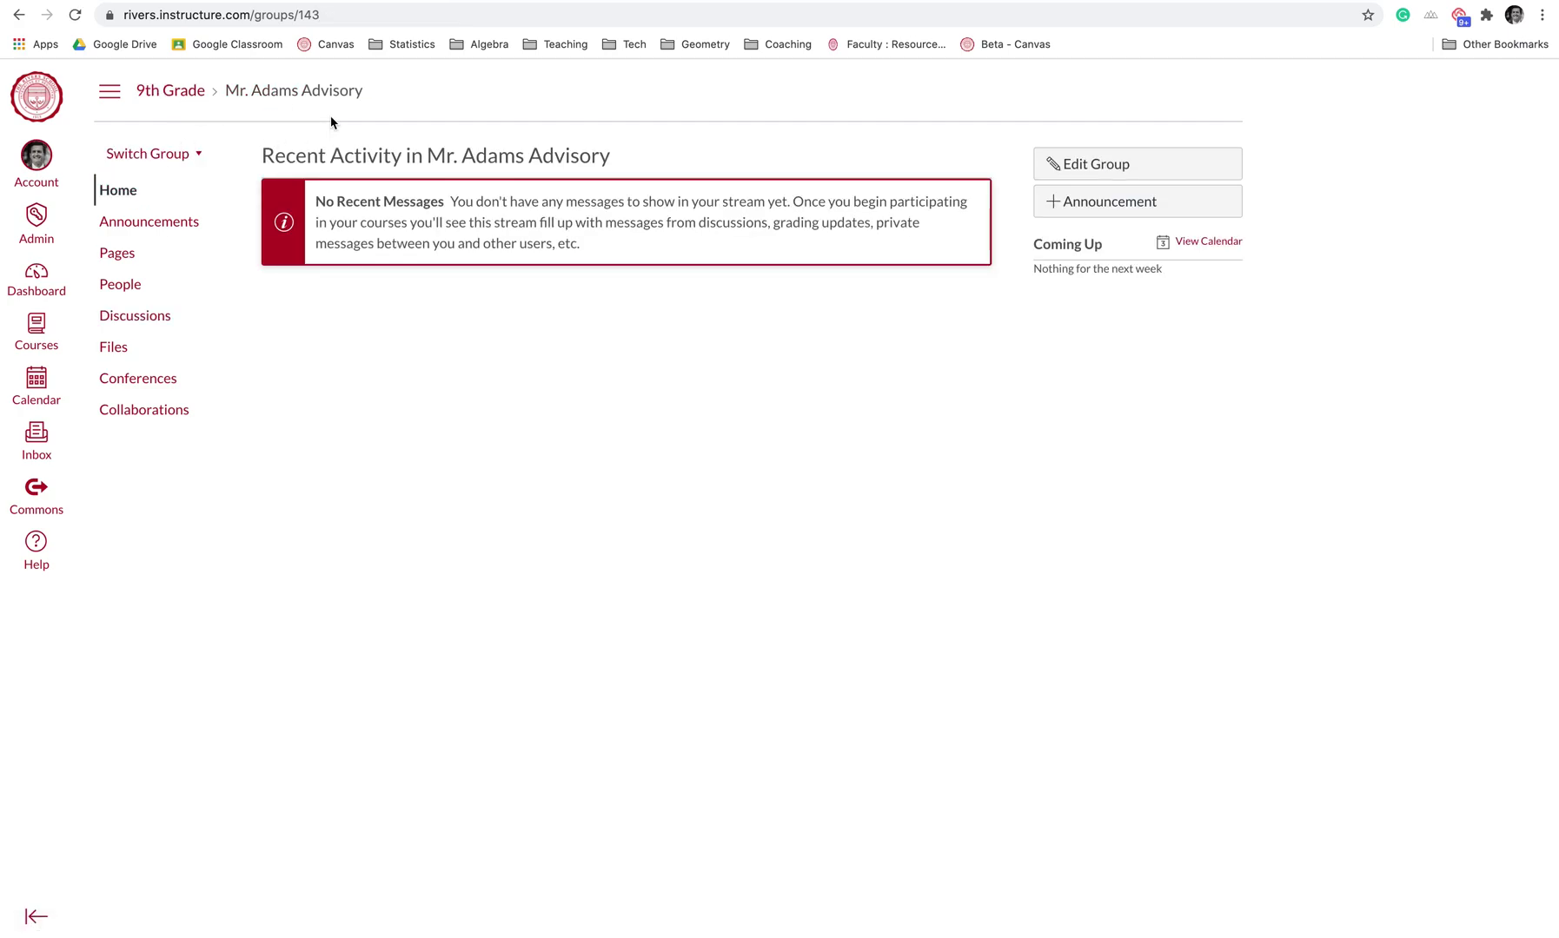
{"action": "left_click", "coordinate": [1219, 246]}
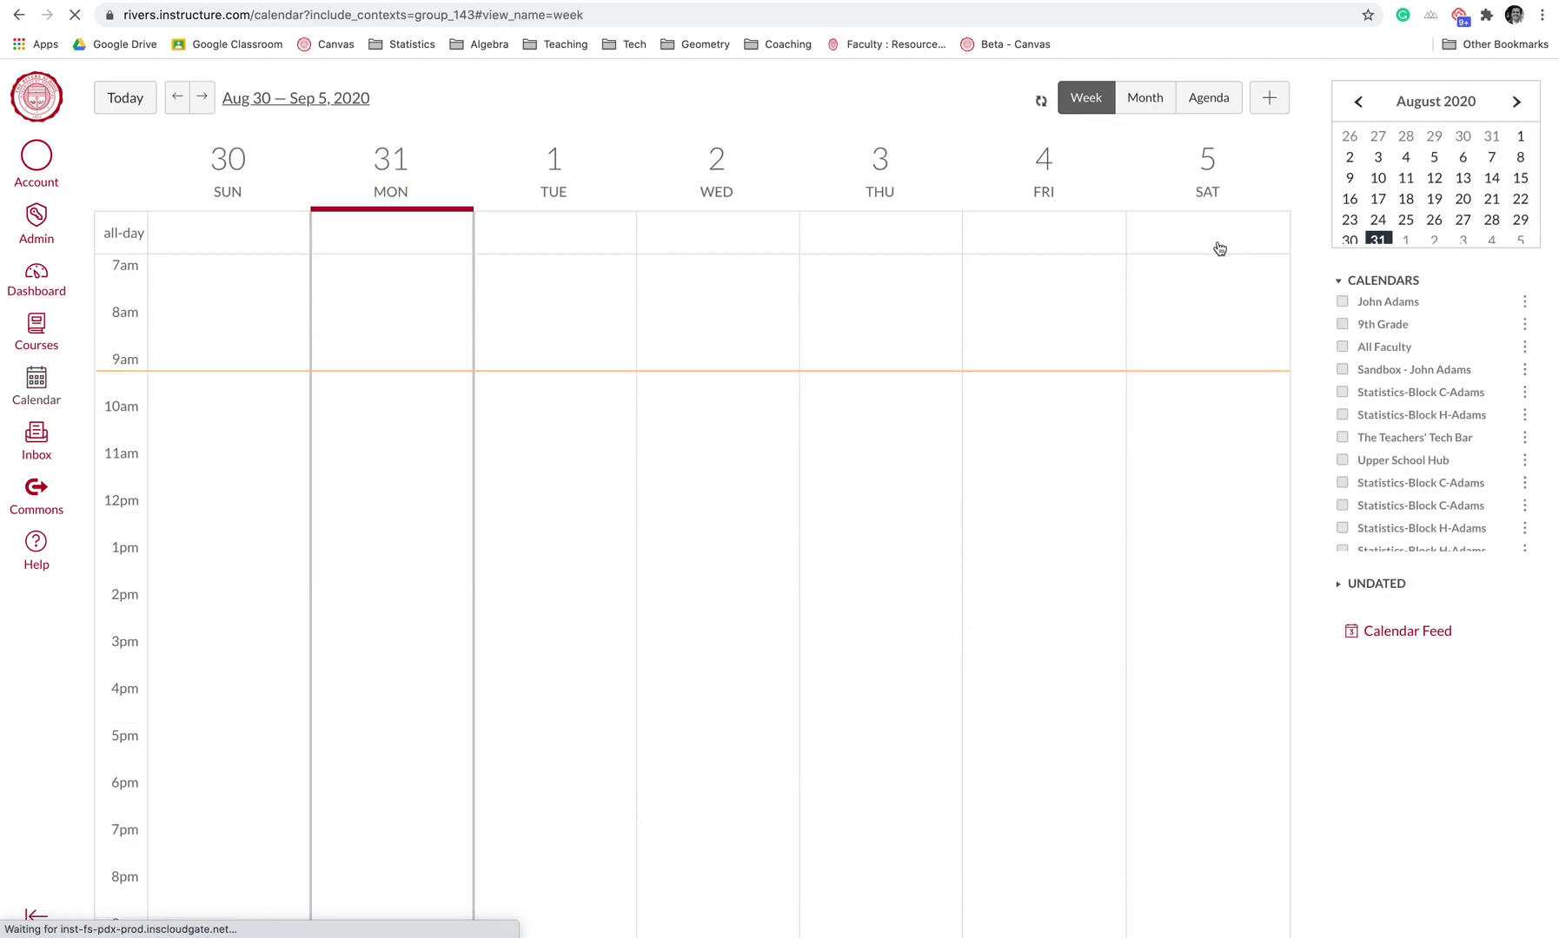
{"action": "scroll", "coordinate": [1467, 461], "scroll_direction": "down", "scroll_amount": 1}
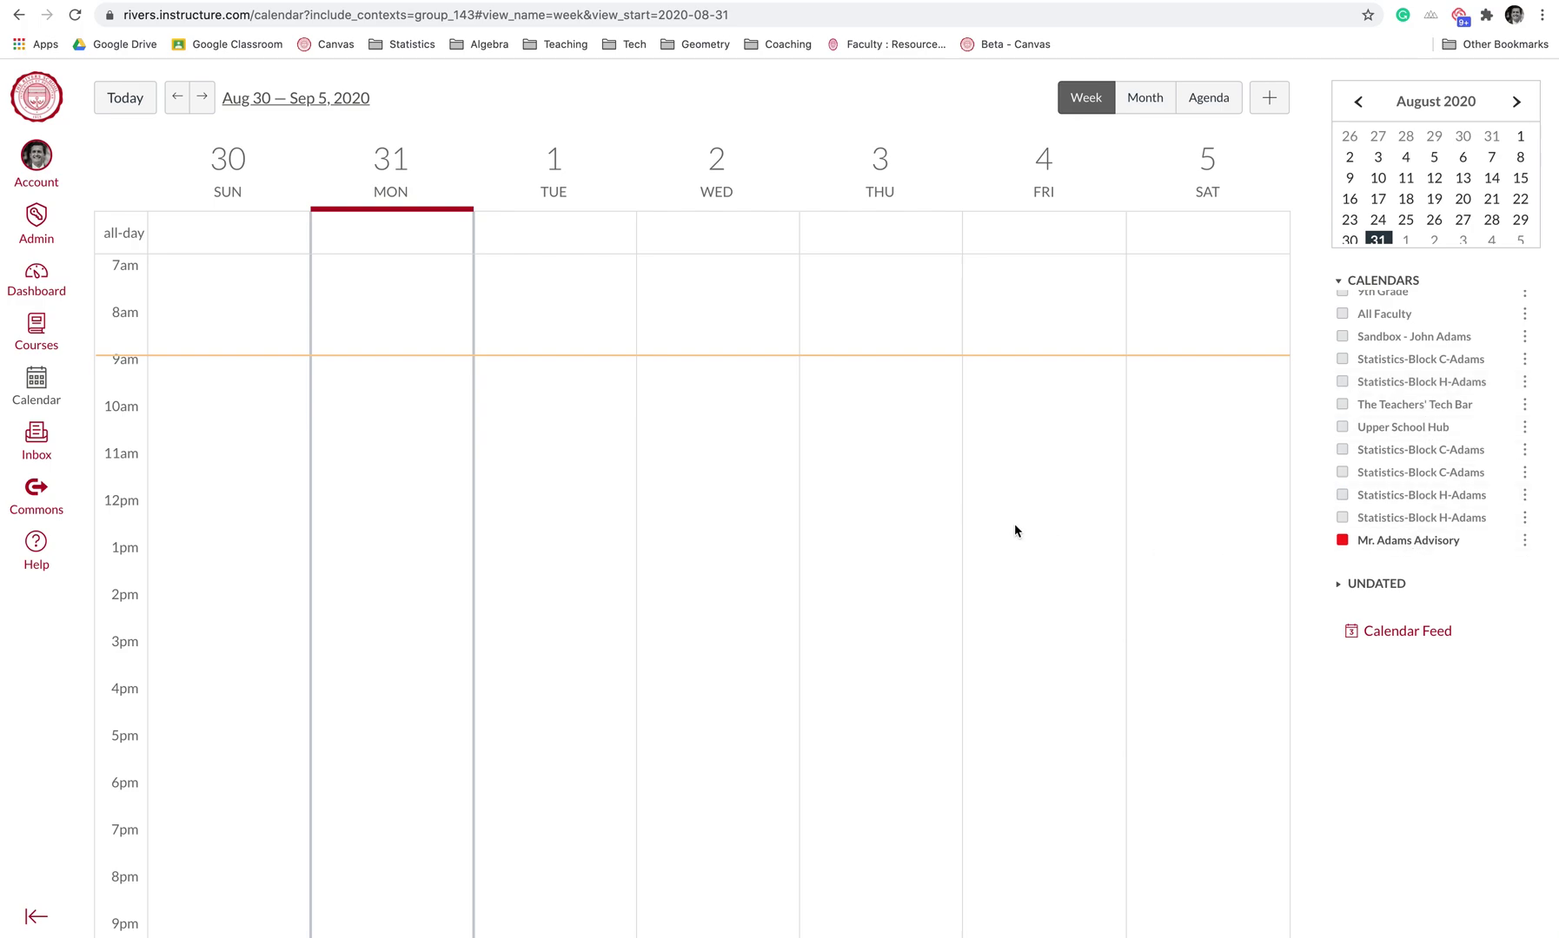
- Draft an advisory group event titled "test" for August 31, 2020 at 9:00am, open its full options, and cancel it
{"action": "left_click", "coordinate": [396, 366]}
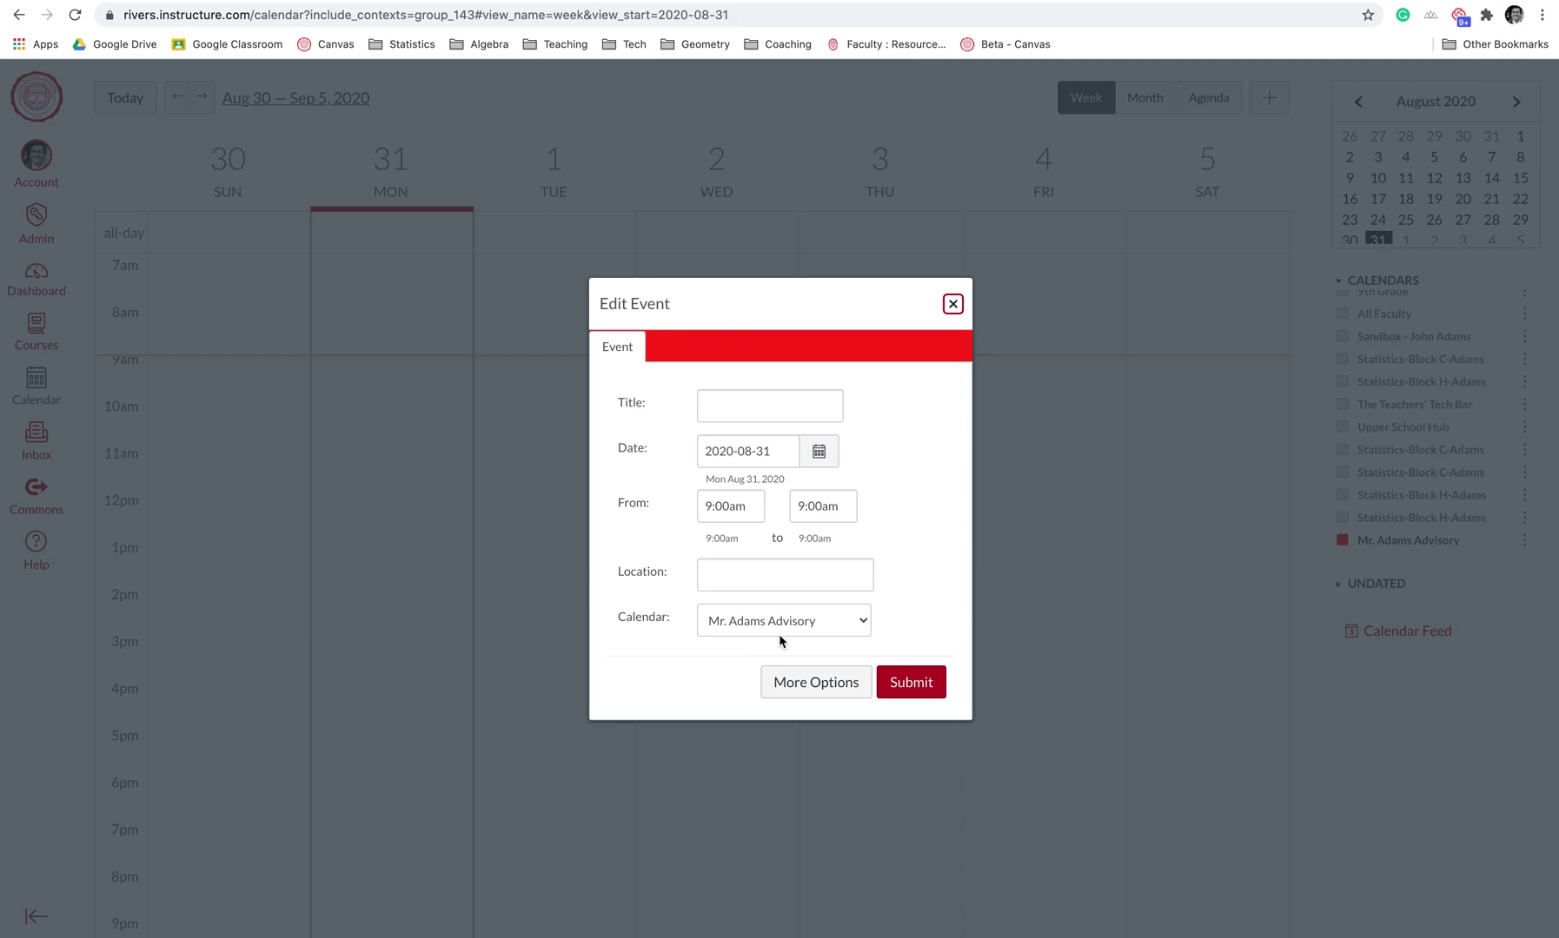
{"action": "left_click", "coordinate": [743, 402]}
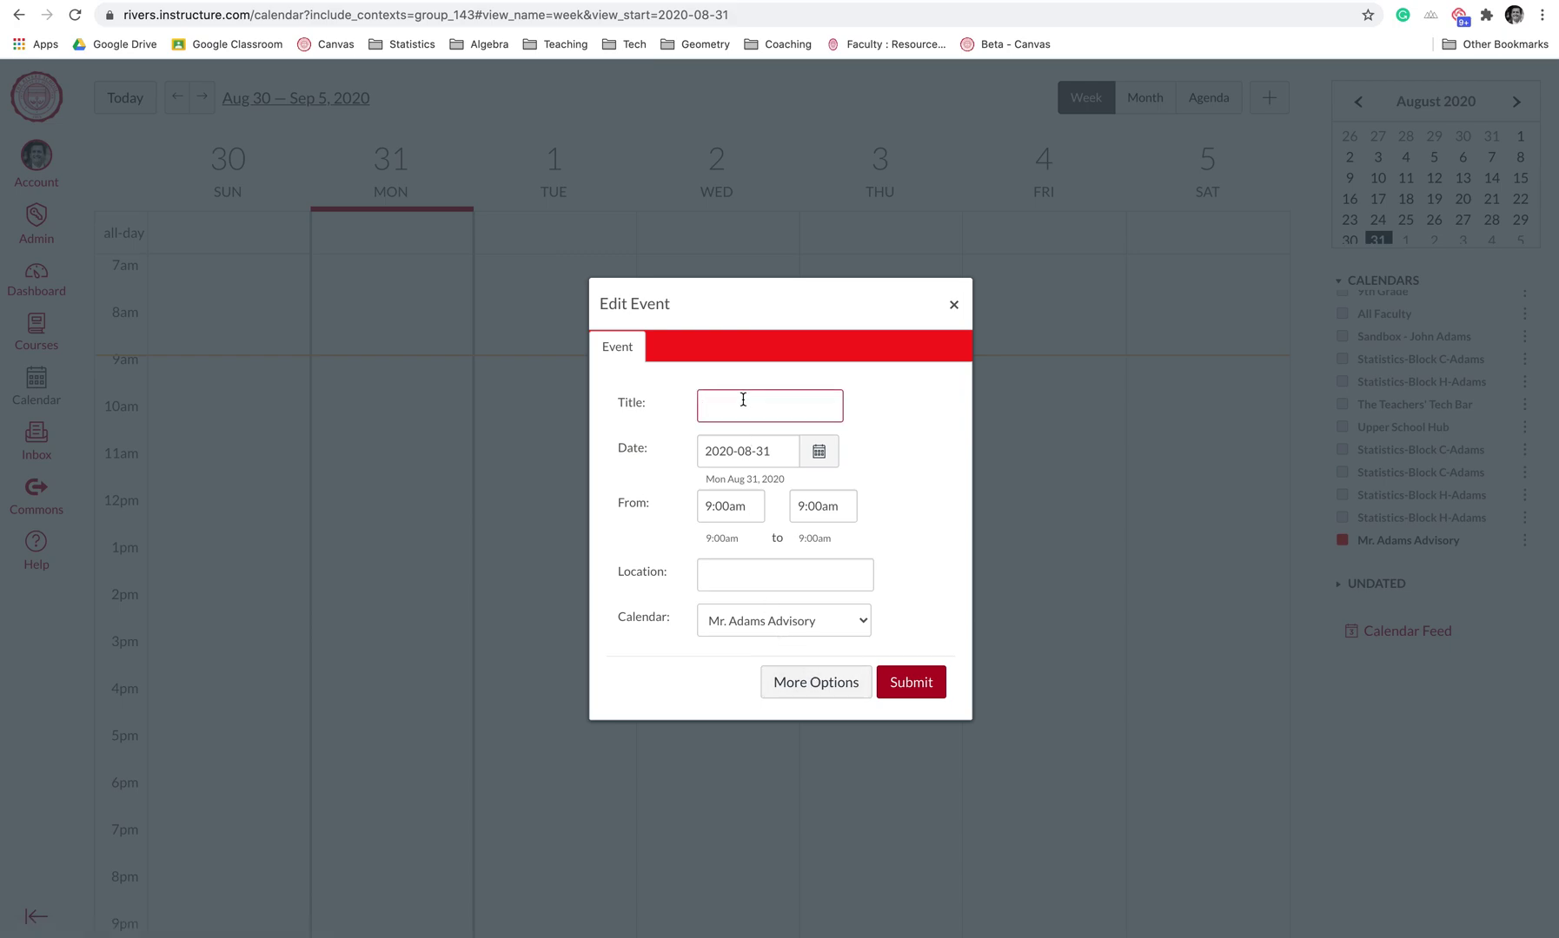
{"action": "type", "text": "test"}
{"action": "left_click", "coordinate": [805, 695]}
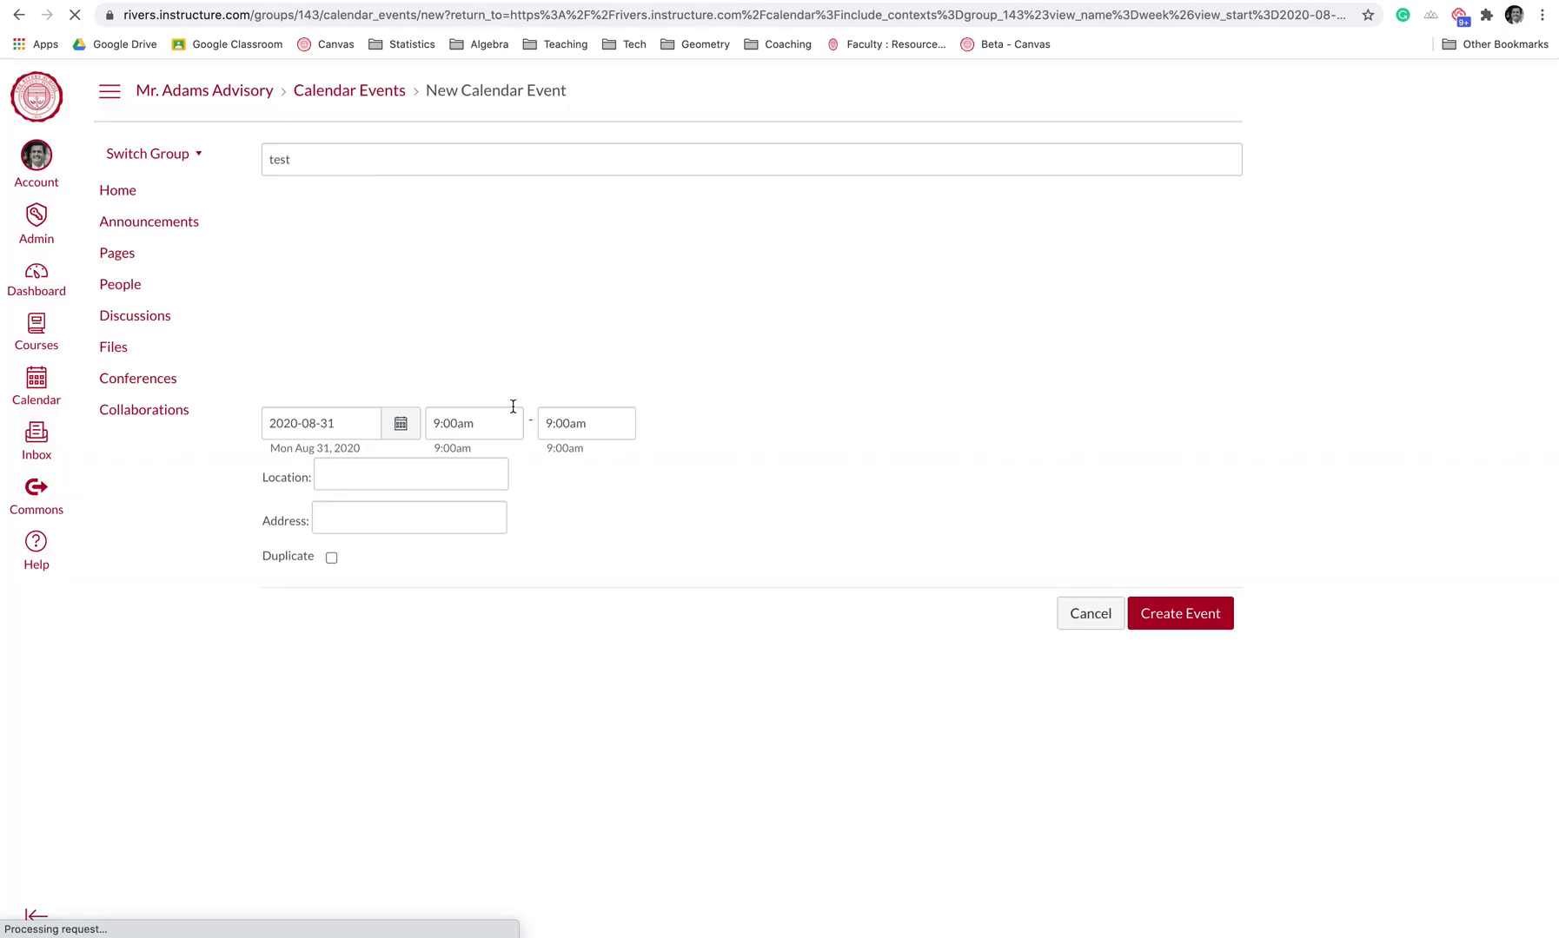
{"action": "left_click", "coordinate": [441, 304]}
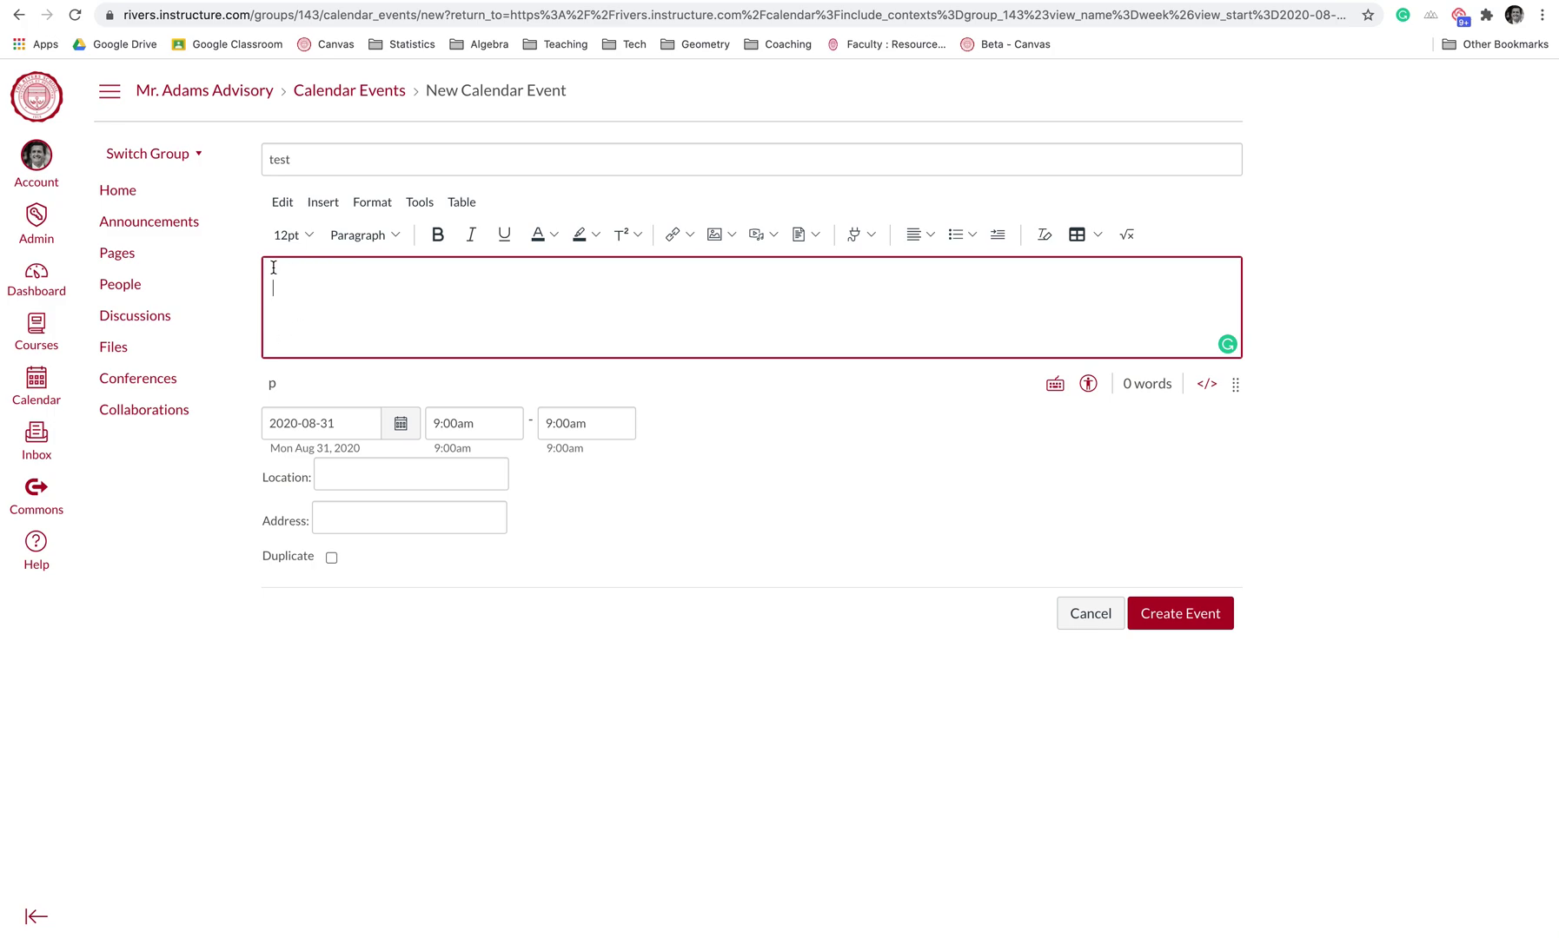
{"action": "left_click", "coordinate": [1088, 617]}
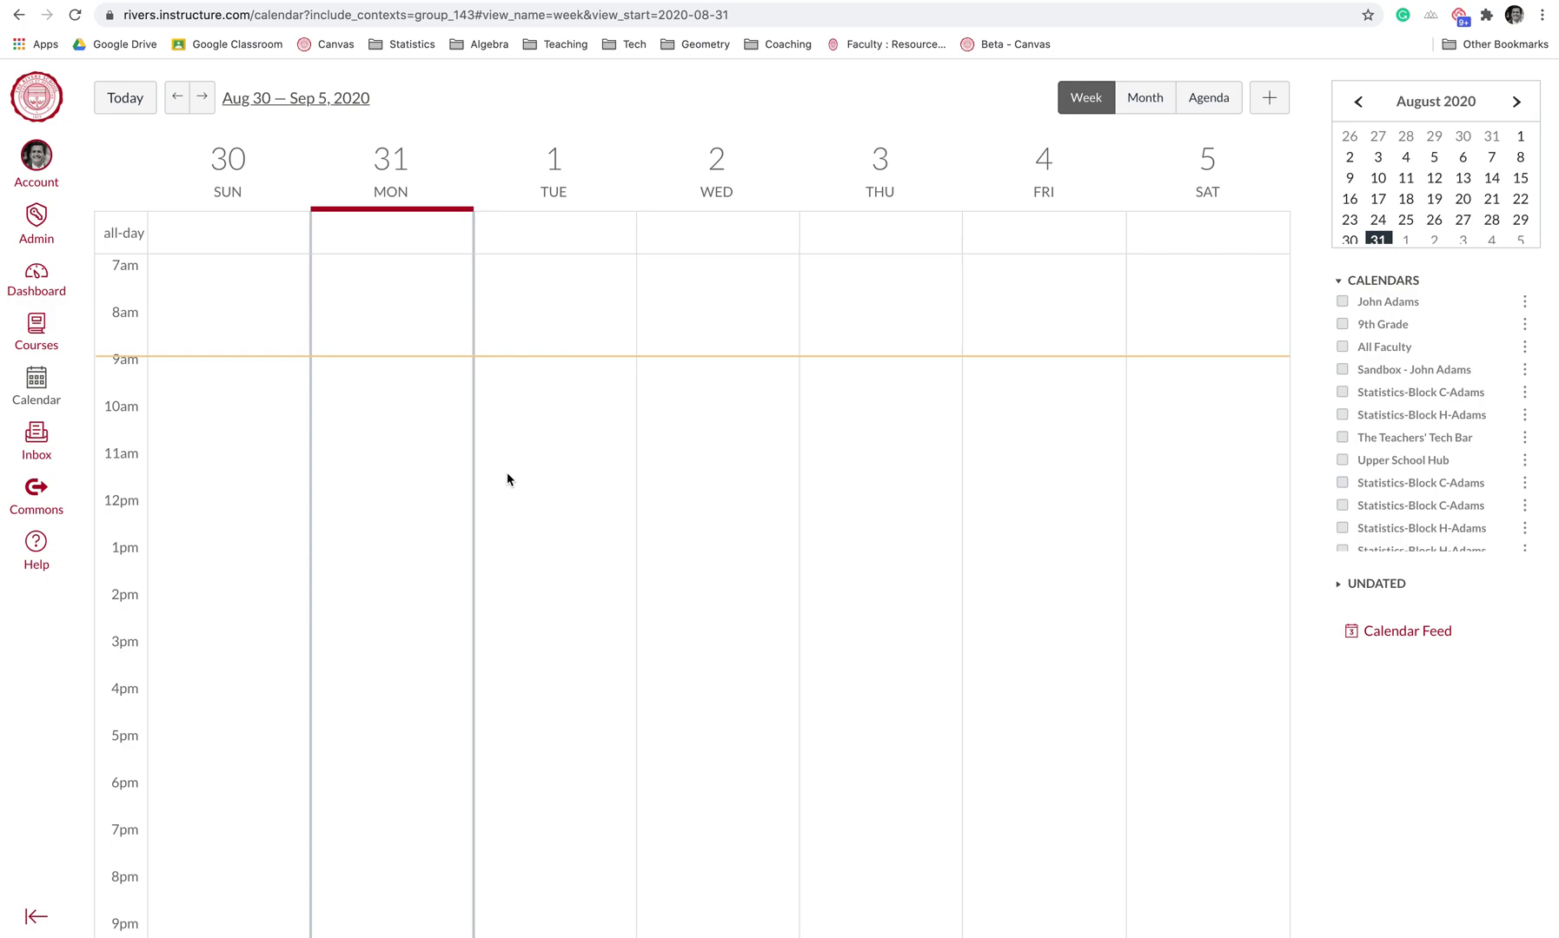
- Return to the dashboard
{"action": "left_click", "coordinate": [49, 283]}
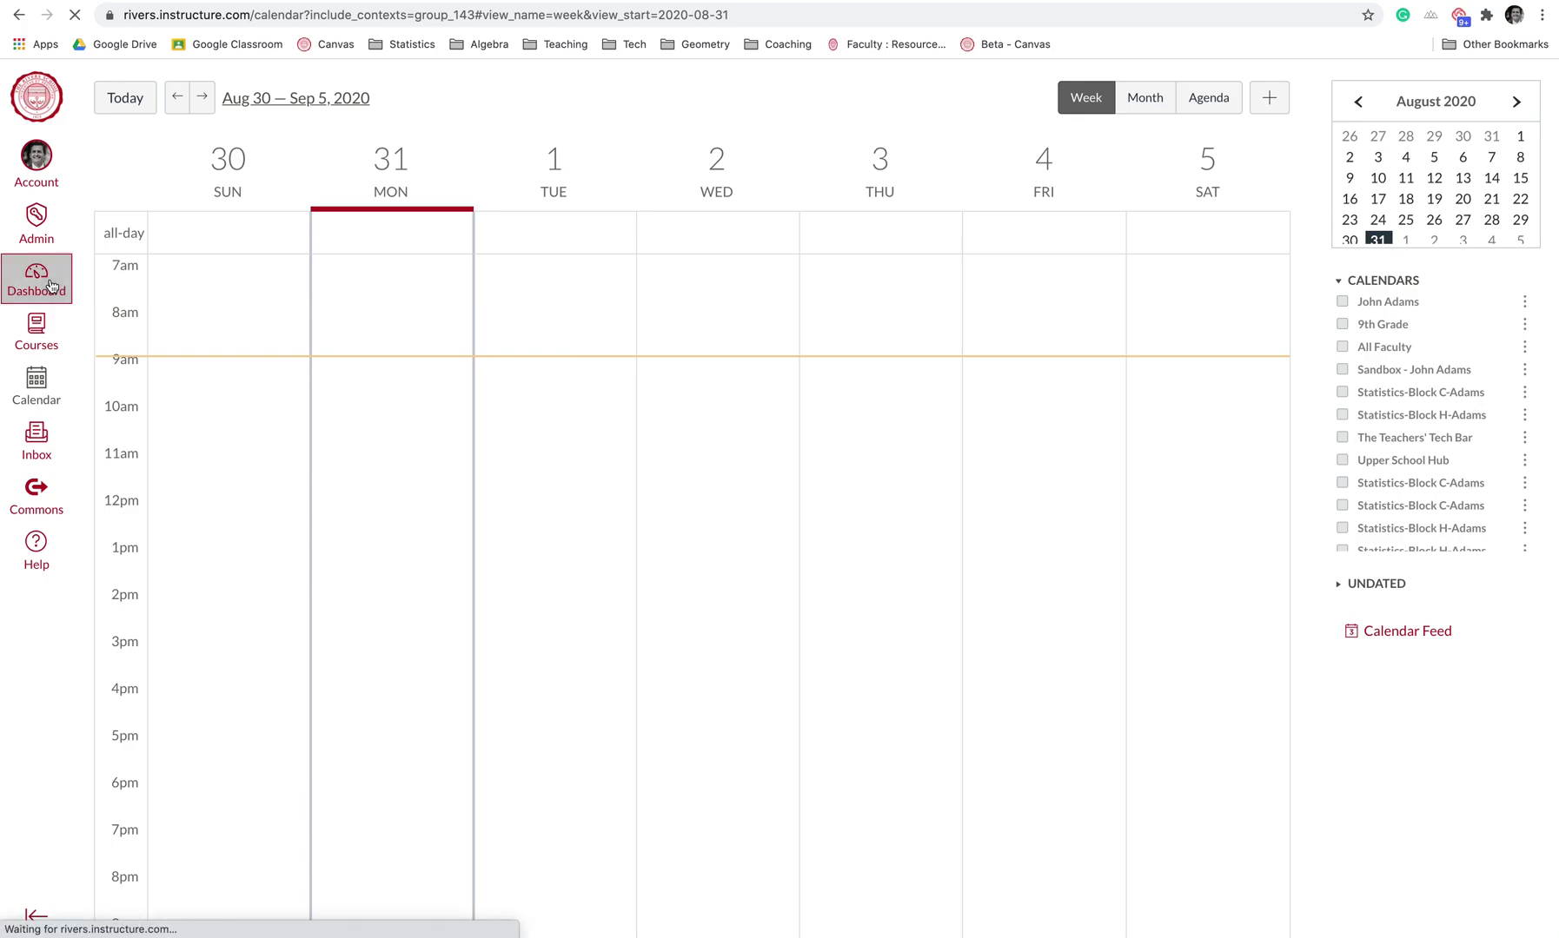